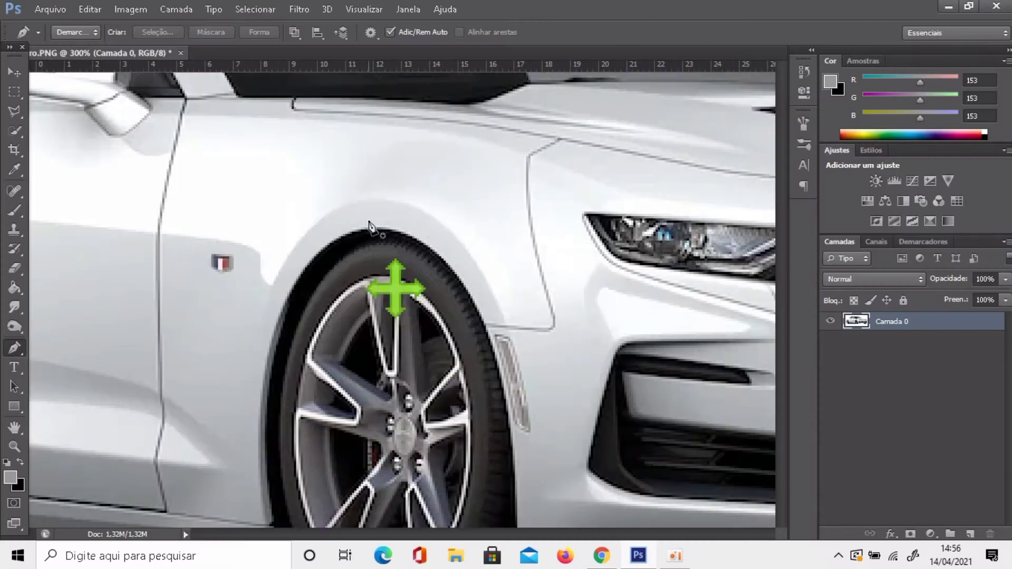
# Trace the front of the car outline with the Pen, below the front wheel, bumper and hood
pyautogui.scroll(-5, 591, 470)
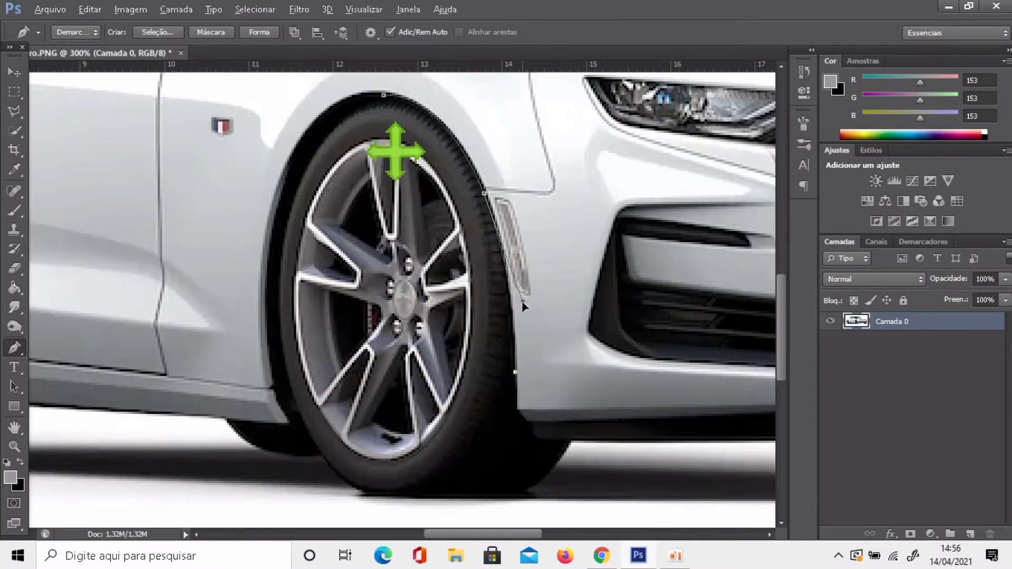
pyautogui.click(541, 437)
pyautogui.hscroll(10, 538, 445)
pyautogui.hscroll(20, 500, 530)
pyautogui.click(203, 405)
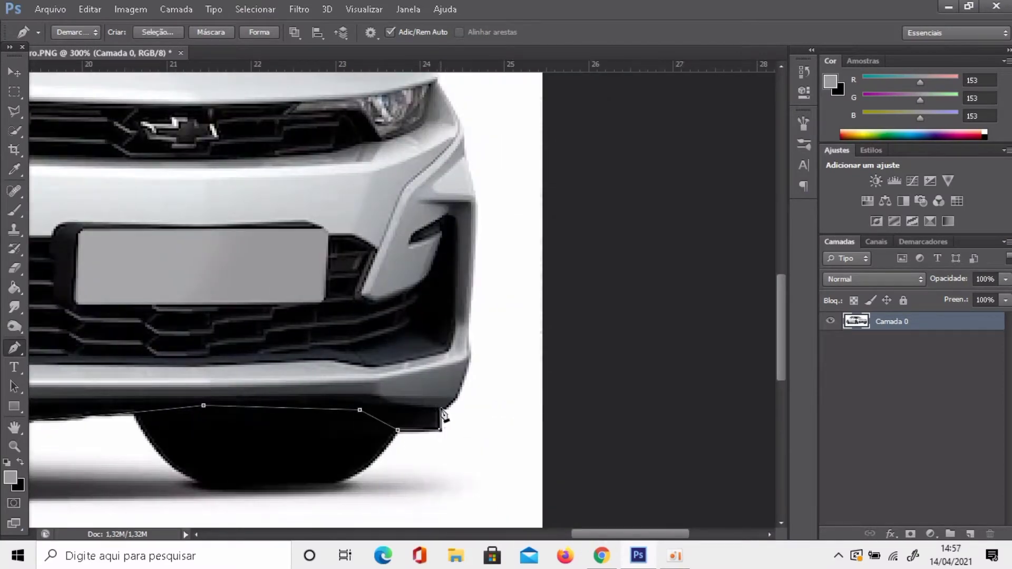
pyautogui.scroll(5, 551, 241)
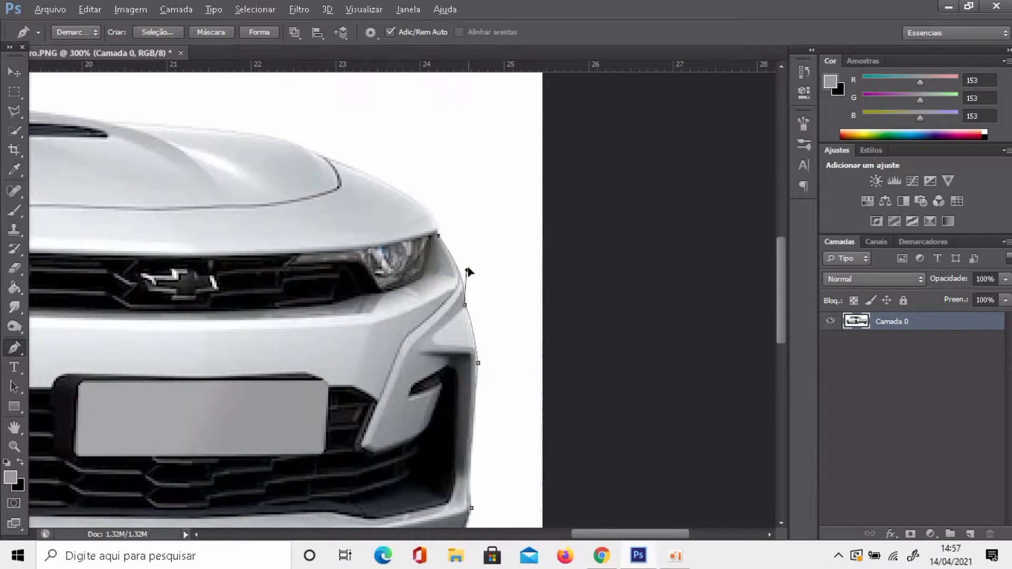
pyautogui.hscroll(-15, 184, 125)
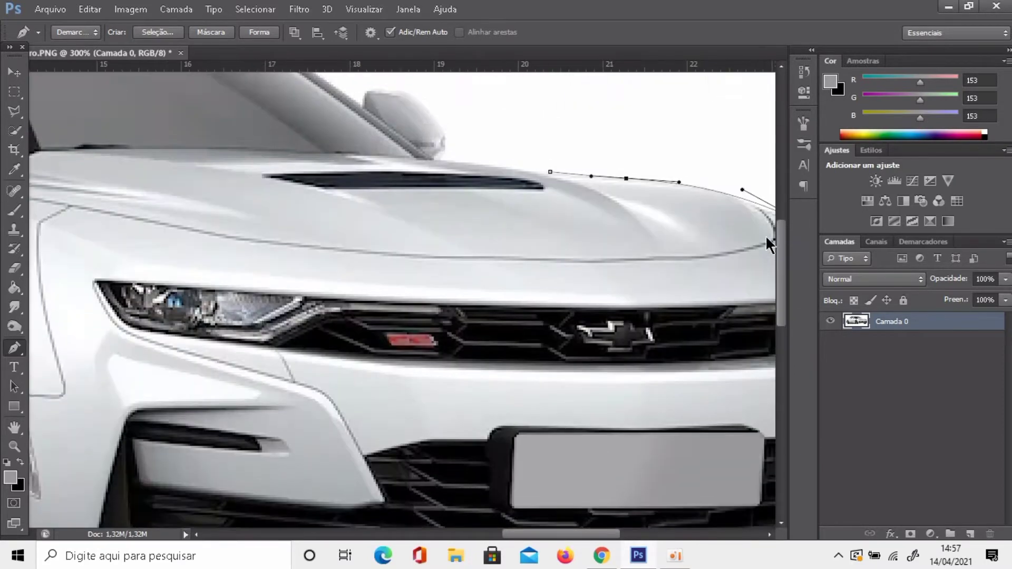
pyautogui.scroll(6, 437, 288)
pyautogui.click(444, 280)
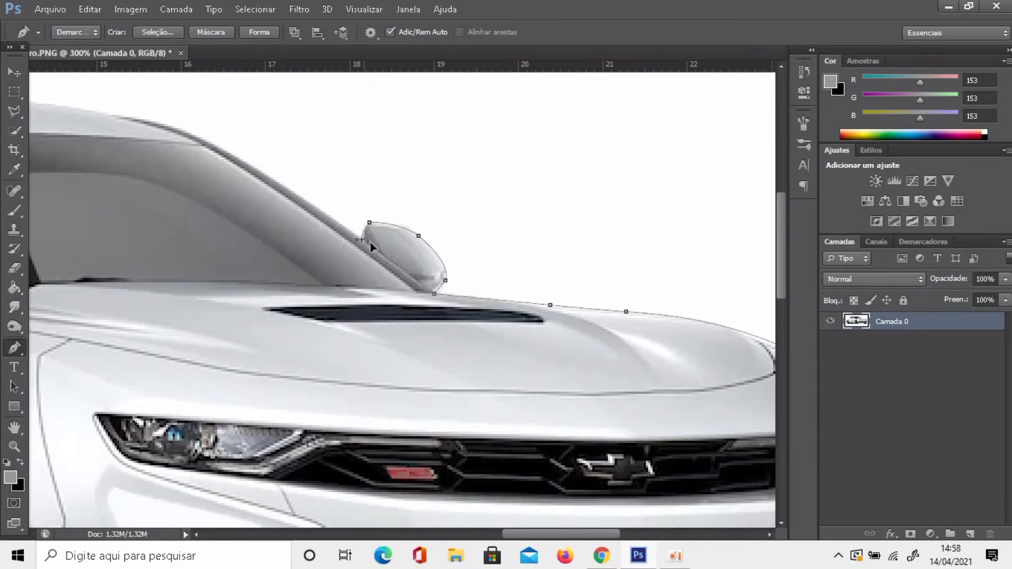
# Continue the Pen path over the roof line and down the rear of the car
pyautogui.hscroll(-9, 269, 104)
pyautogui.click(269, 100)
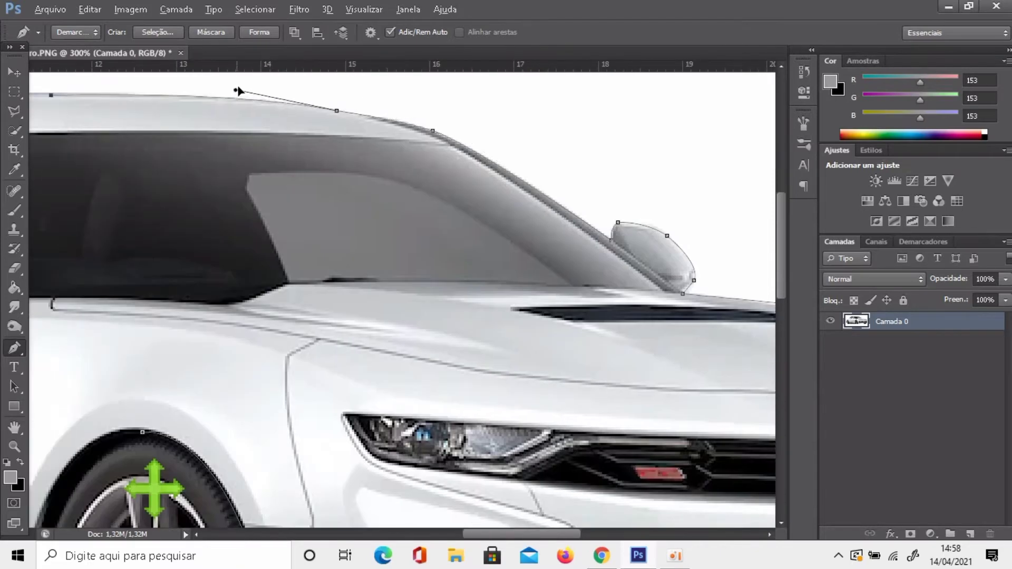
pyautogui.hscroll(-17, 417, 93)
pyautogui.hscroll(-17, 399, 188)
pyautogui.click(266, 245)
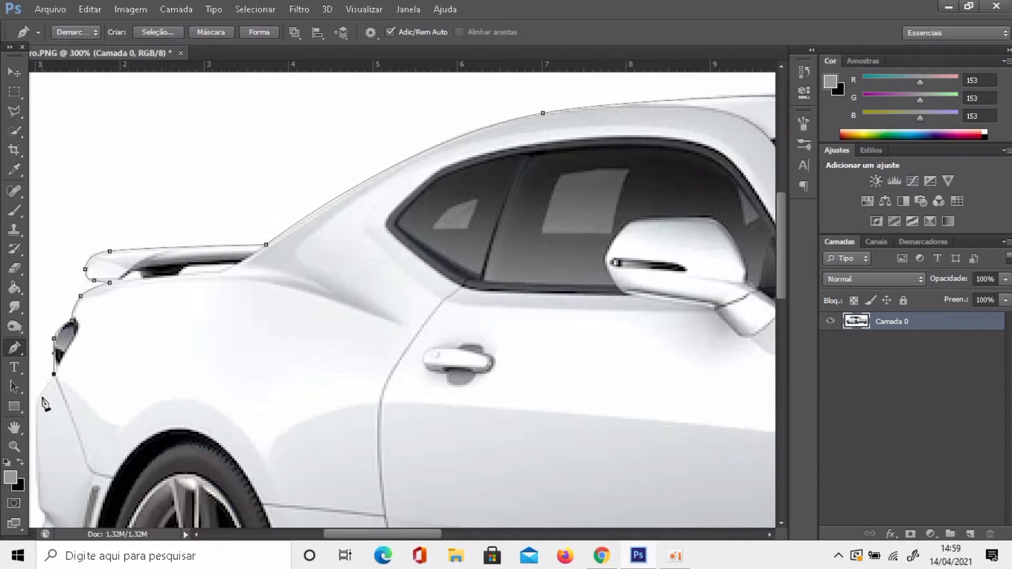
pyautogui.scroll(-5, 349, 388)
pyautogui.hscroll(-11, 349, 388)
pyautogui.click(339, 373)
pyautogui.scroll(-5, 354, 460)
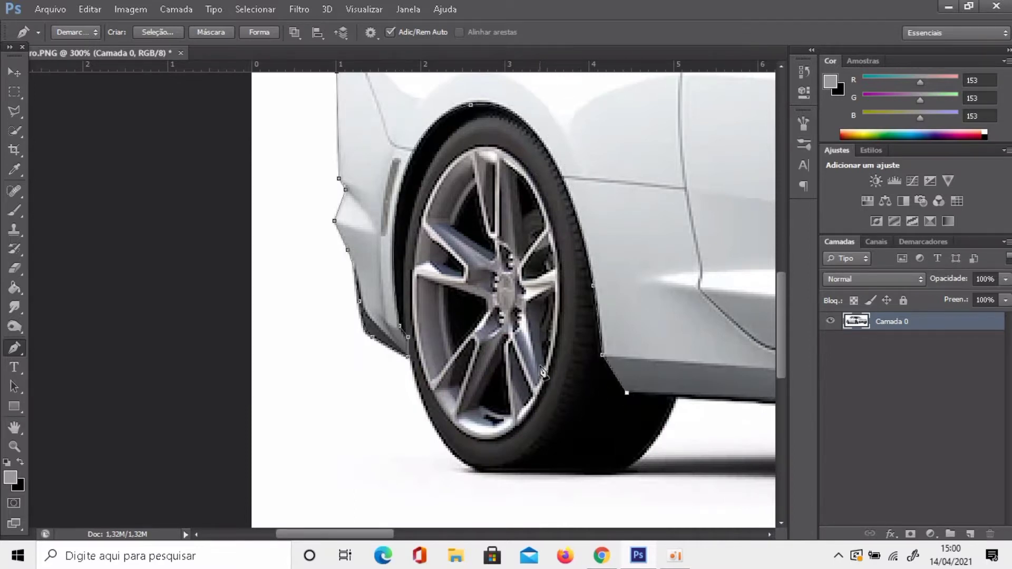
pyautogui.hscroll(5, 543, 371)
pyautogui.hscroll(5, 526, 100)
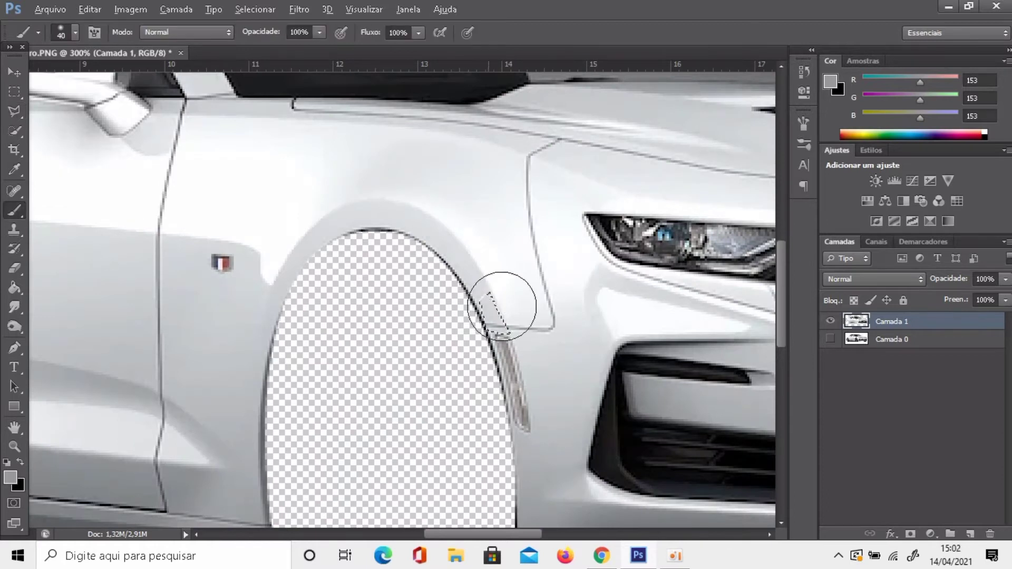
# Lasso the front fender seam and paint over it with sampled body colour on a new layer
pyautogui.moveTo(501, 305); pyautogui.dragTo(500, 307)
pyautogui.keyDown('alt'); pyautogui.click(499, 307); pyautogui.keyUp('alt')
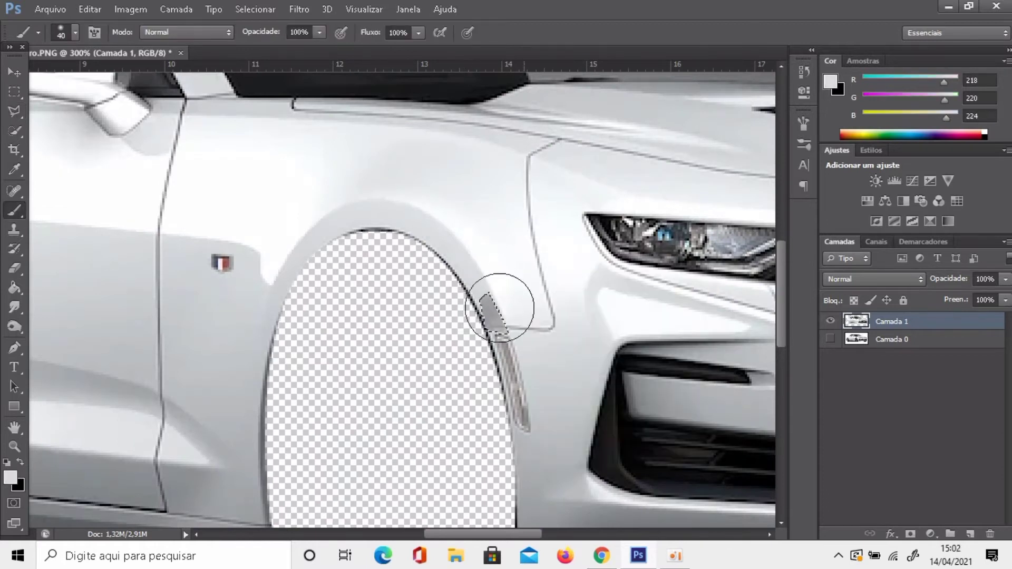
pyautogui.press('l')
pyautogui.hotkey('ctrl', '+')
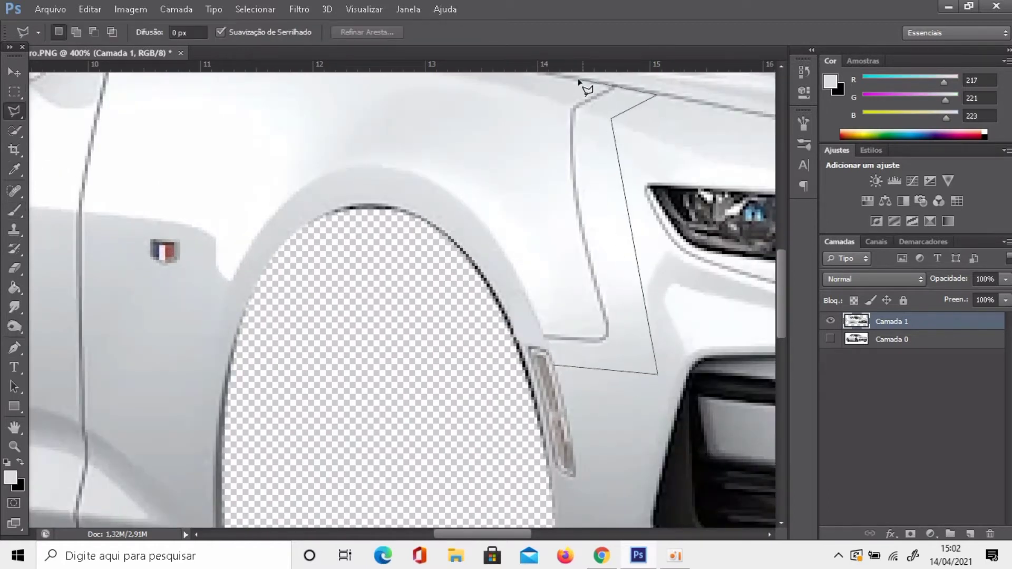
pyautogui.click(521, 200)
pyautogui.click(554, 363)
pyautogui.press('b')
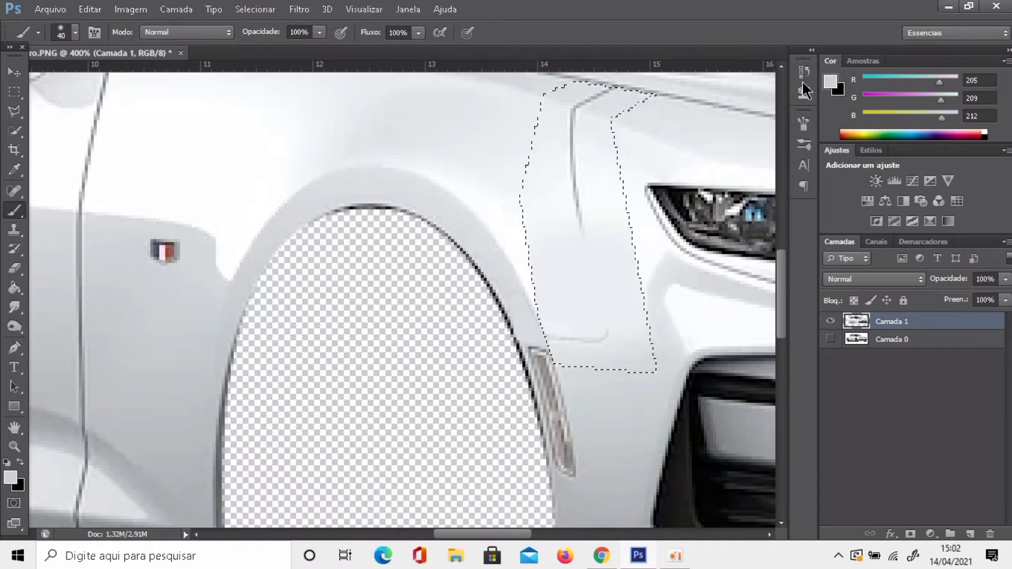
pyautogui.click(803, 72)
pyautogui.hotkey('ctrl', 'shift', 'alt', 'n')
pyautogui.moveTo(579, 326); pyautogui.dragTo(610, 255)
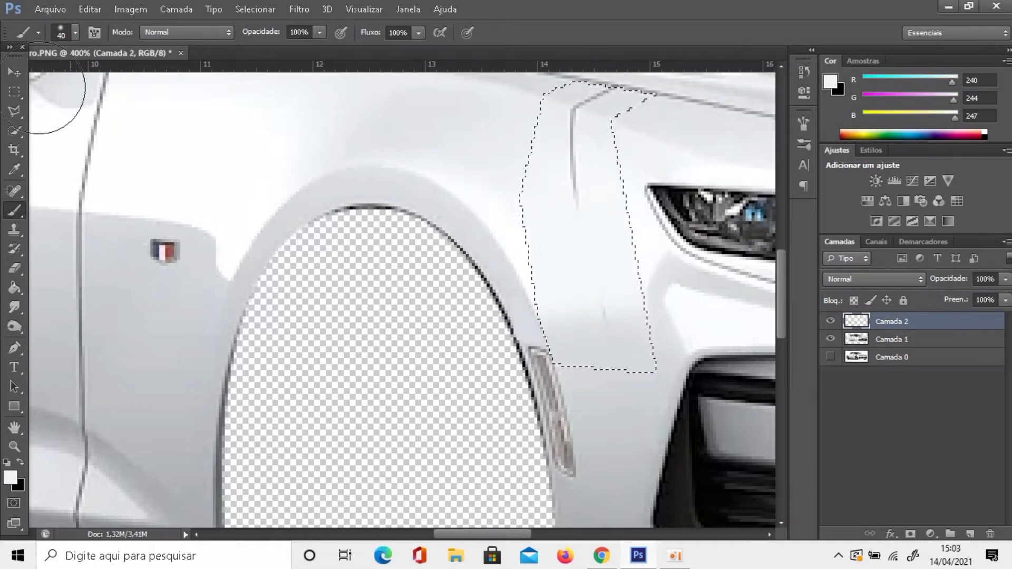
# Restore the seam selection, sample a lighter body colour, then deselect
pyautogui.press('l')
pyautogui.hotkey('ctrl', 'd')
pyautogui.hotkey('ctrl', 'z')
pyautogui.scroll(1, 548, 106)
pyautogui.press('b')
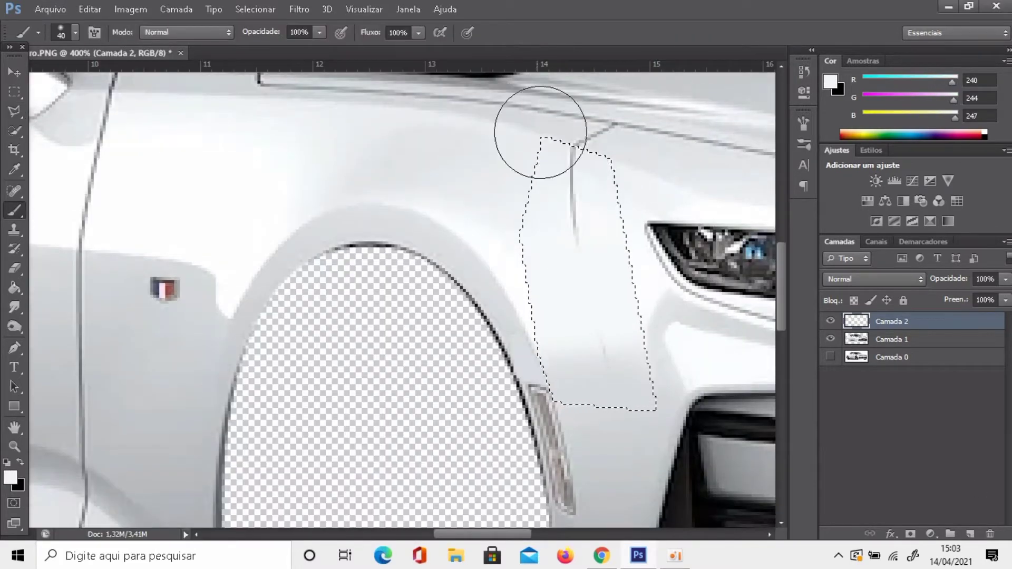
pyautogui.keyDown('alt'); pyautogui.click(568, 242); pyautogui.keyUp('alt')
pyautogui.hotkey('ctrl', 'd')
pyautogui.scroll(-1, 597, 276)
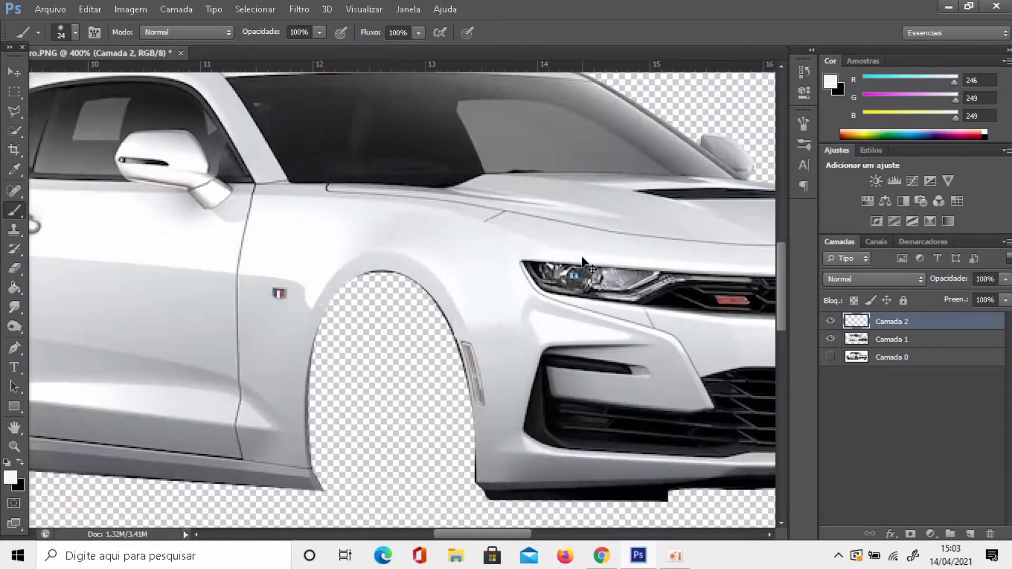
# Lasso the leftover seam and paint it over with a matching body colour
pyautogui.press('e')
pyautogui.press('l')
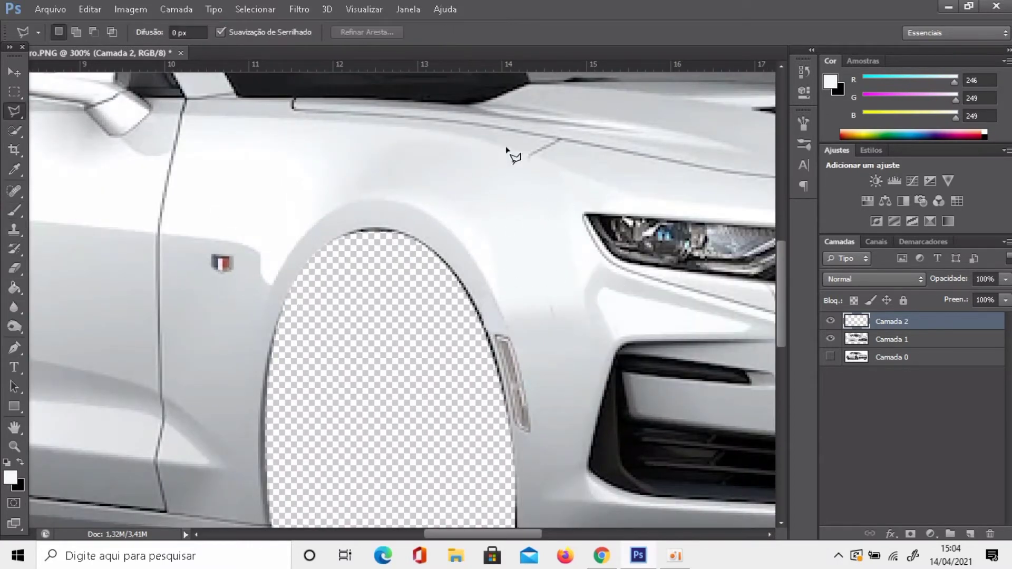
pyautogui.press('Return')
pyautogui.press('b')
pyautogui.keyDown('alt'); pyautogui.click(579, 159); pyautogui.keyUp('alt')
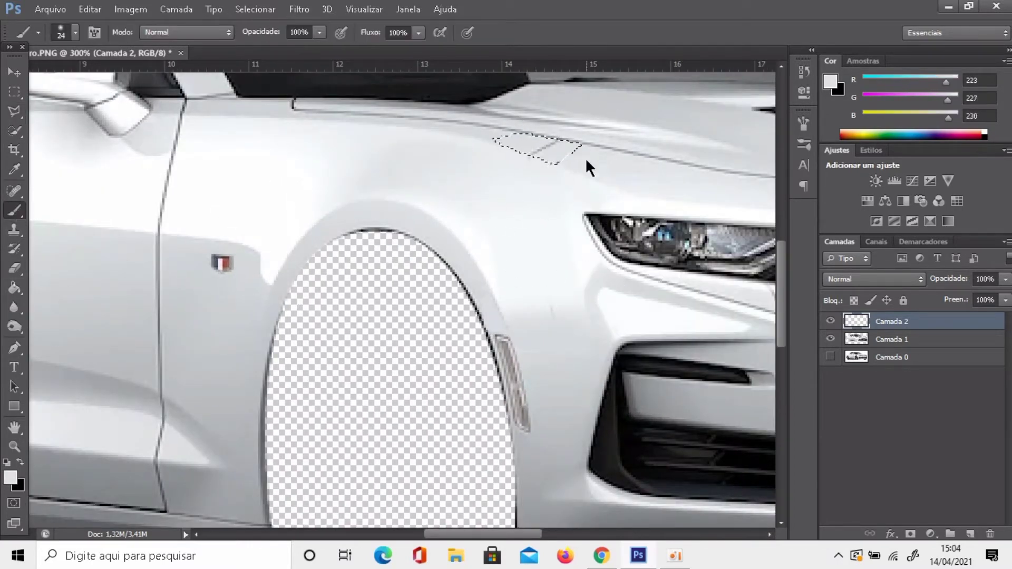
pyautogui.press('l')
# Return to the retouching layer and start a lasso around the side marker light
pyautogui.press('b')
pyautogui.scroll(-1, 542, 165)
pyautogui.hotkey('alt', '[')
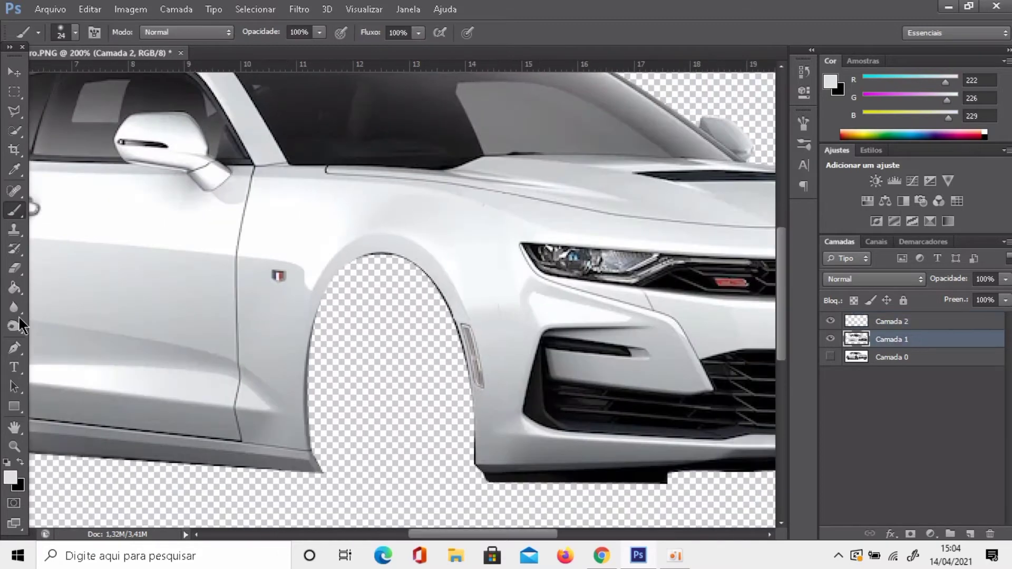
pyautogui.press('l')
pyautogui.scroll(1, 399, 306)
pyautogui.hotkey('alt', ']')
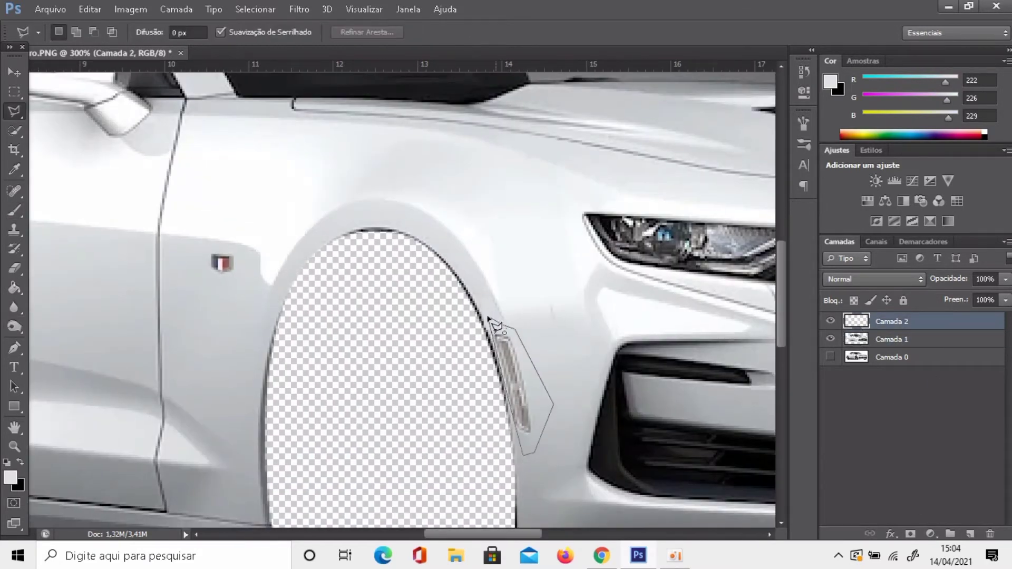
# Close the side marker selection and paint it out with the sampled fender colour
pyautogui.click(495, 324)
pyautogui.press('b')
pyautogui.keyDown('alt'); pyautogui.click(543, 327); pyautogui.keyUp('alt')
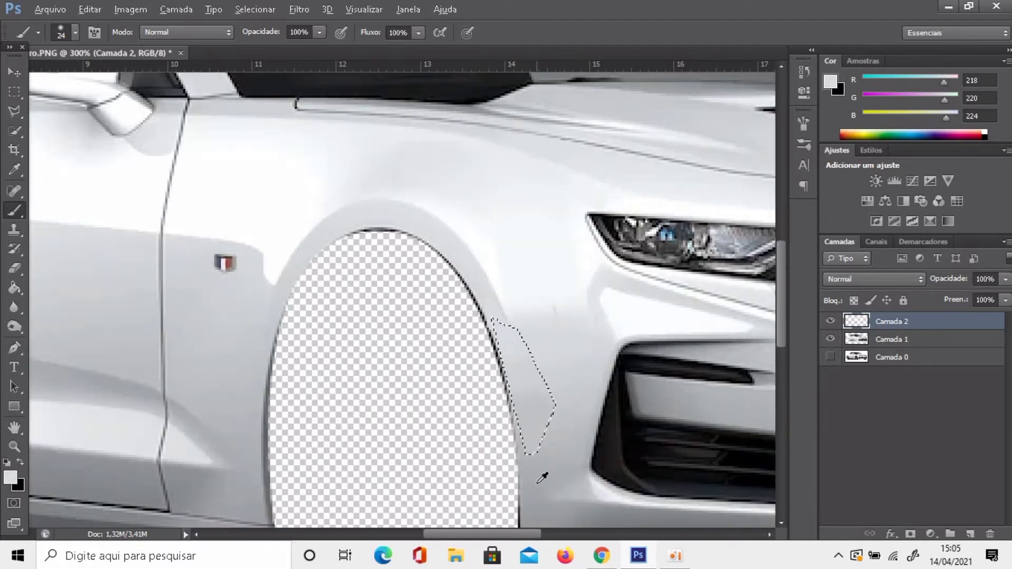
pyautogui.keyDown('alt'); pyautogui.click(534, 439); pyautogui.keyUp('alt')
pyautogui.scroll(-1, 570, 511)
pyautogui.scroll(1, 569, 511)
pyautogui.press('r')
pyautogui.click(911, 357)
# Merge Camada 1 and Camada 2 into a single layer with Ctrl+E
pyautogui.click(896, 339)
pyautogui.keyDown('shift'); pyautogui.click(896, 321); pyautogui.keyUp('shift')
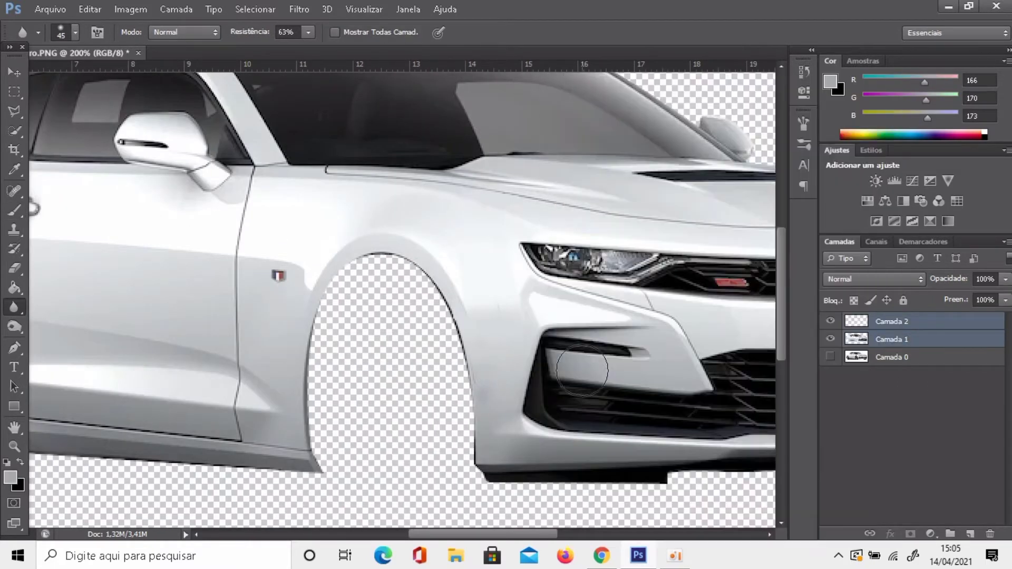
pyautogui.hotkey('ctrl', 'e')
pyautogui.scroll(-1, 580, 369)
pyautogui.scroll(1, 580, 369)
pyautogui.scroll(1, 580, 369)
pyautogui.press('p')
pyautogui.click(377, 196)
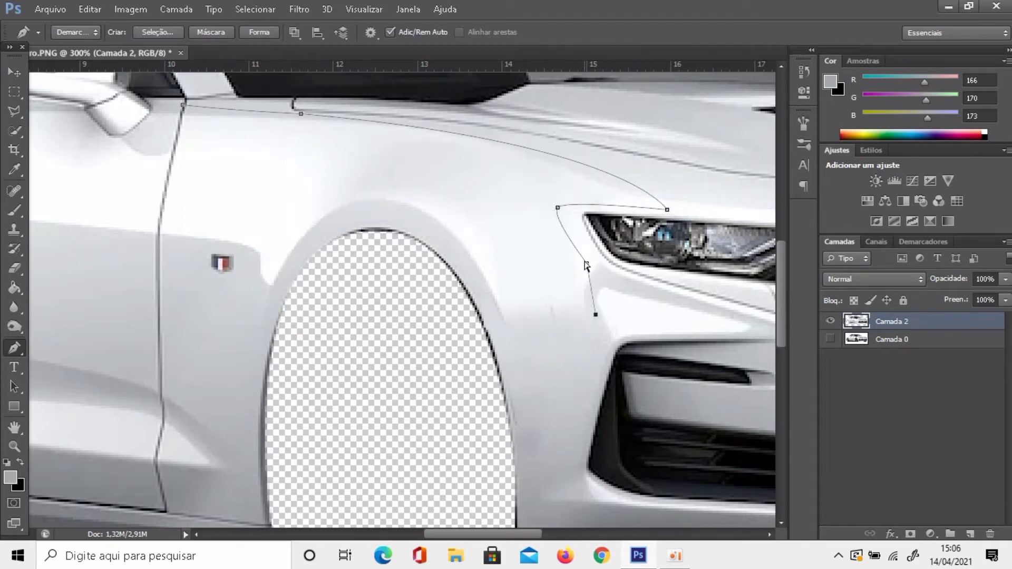
# Convert the flare path to a selection and copy it onto a new layer
pyautogui.rightClick(553, 390)
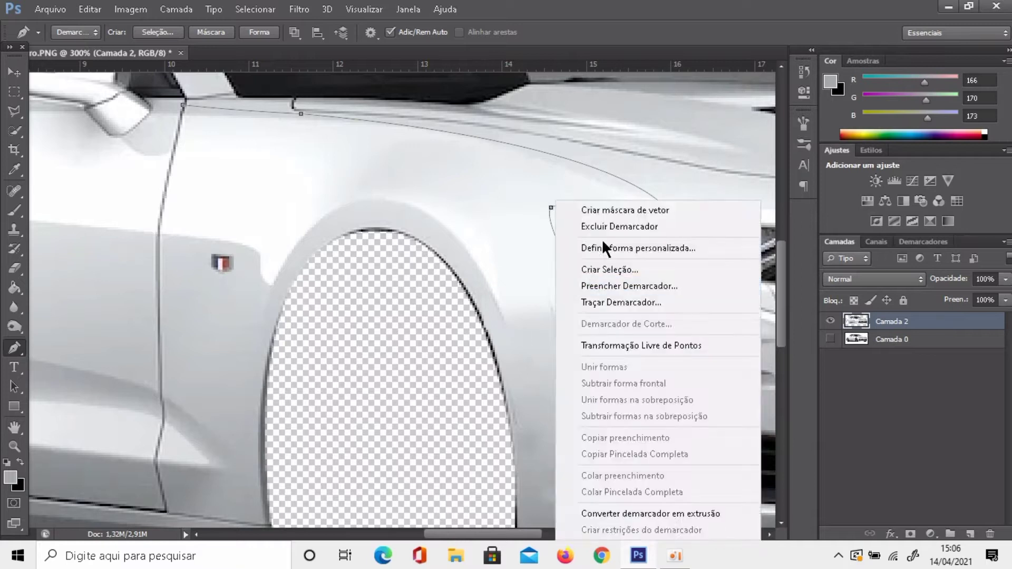
pyautogui.click(591, 224)
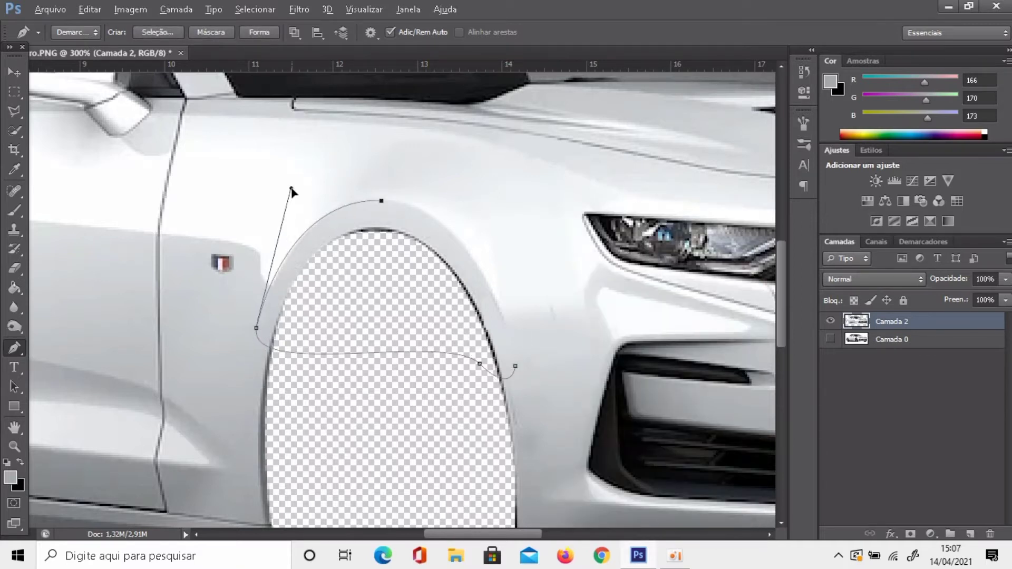
pyautogui.scroll(-3, 291, 192)
pyautogui.click(157, 32)
pyautogui.click(577, 158)
pyautogui.hotkey('ctrl', 'j')
# Move the flare copy up and outward from the original front arch
pyautogui.press('v')
pyautogui.moveTo(390, 182); pyautogui.dragTo(368, 180)
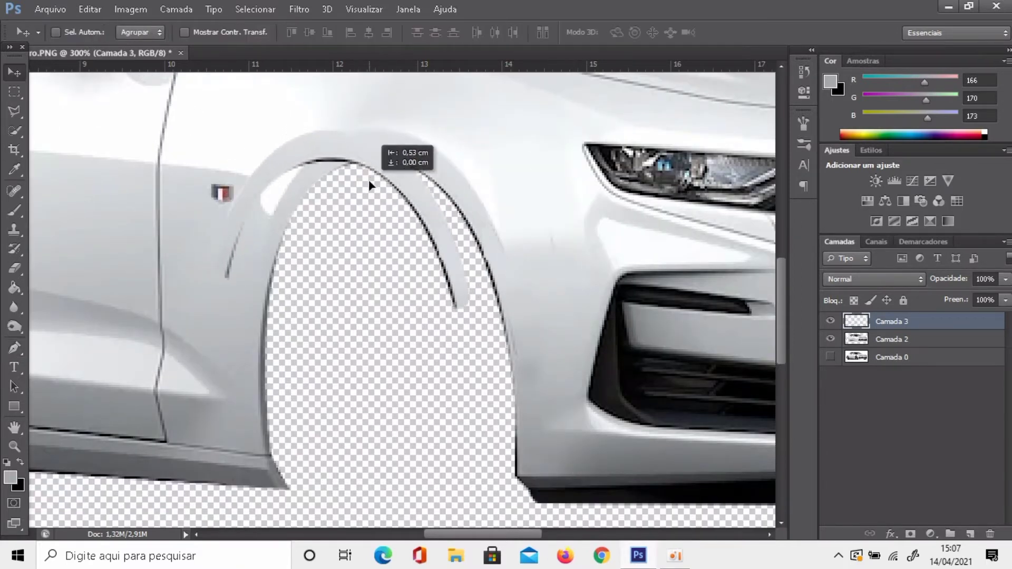
pyautogui.moveTo(298, 185); pyautogui.dragTo(384, 154)
pyautogui.click(14, 348)
pyautogui.hotkey('ctrl', '+')
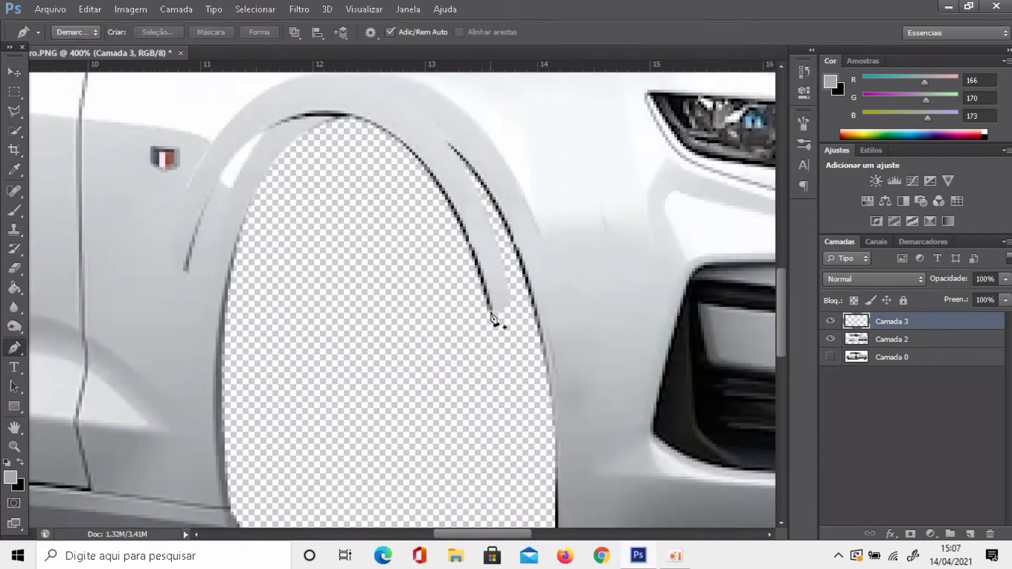
# Close the triangle path and fill it grey on a new layer
pyautogui.click(490, 315)
pyautogui.hotkey('ctrl', 'Return')
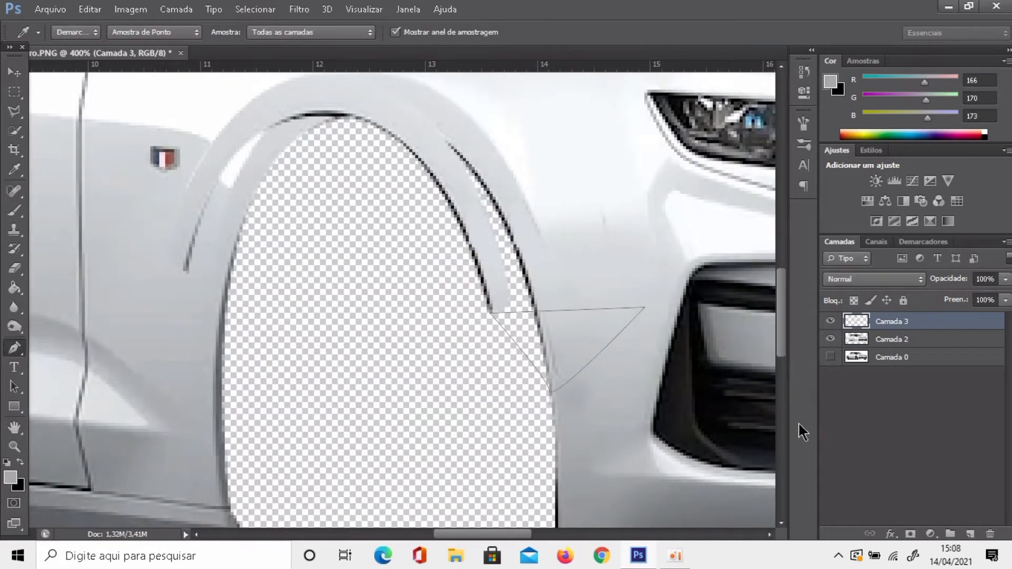
pyautogui.hotkey('ctrl', 'shift', 'alt', 'n')
pyautogui.press('b')
pyautogui.click(9, 477)
pyautogui.press('Return')
pyautogui.hotkey('alt', 'BackSpace')
pyautogui.press('d')
pyautogui.hotkey('ctrl', 'd')
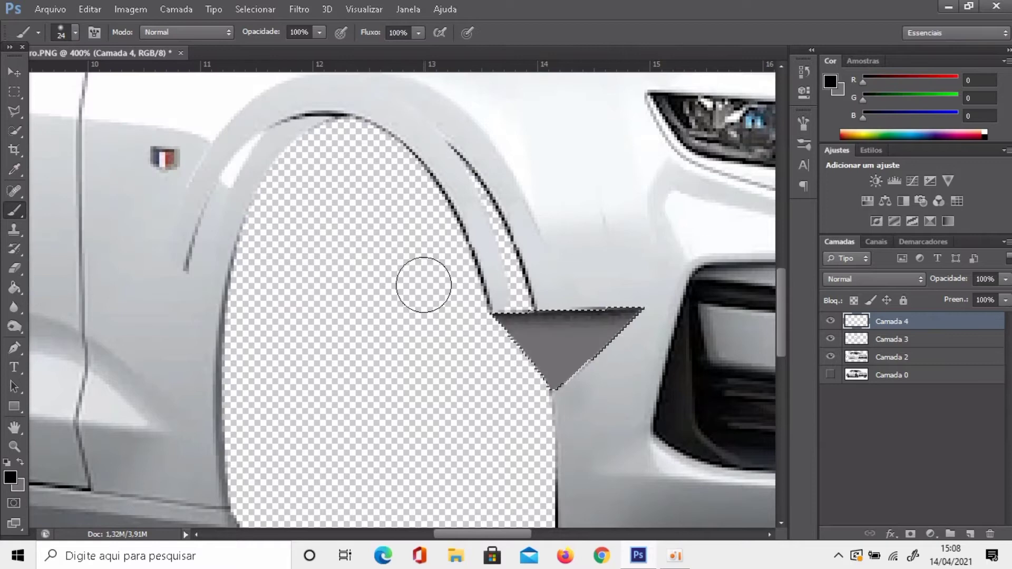
# Scale the grey triangle shorter to fit under the flare and commit the transform
pyautogui.hotkey('ctrl', '0')
pyautogui.hotkey('ctrl', '+')
pyautogui.press('Escape')
pyautogui.hotkey('ctrl', 't')
pyautogui.moveTo(524, 438); pyautogui.dragTo(524, 420)
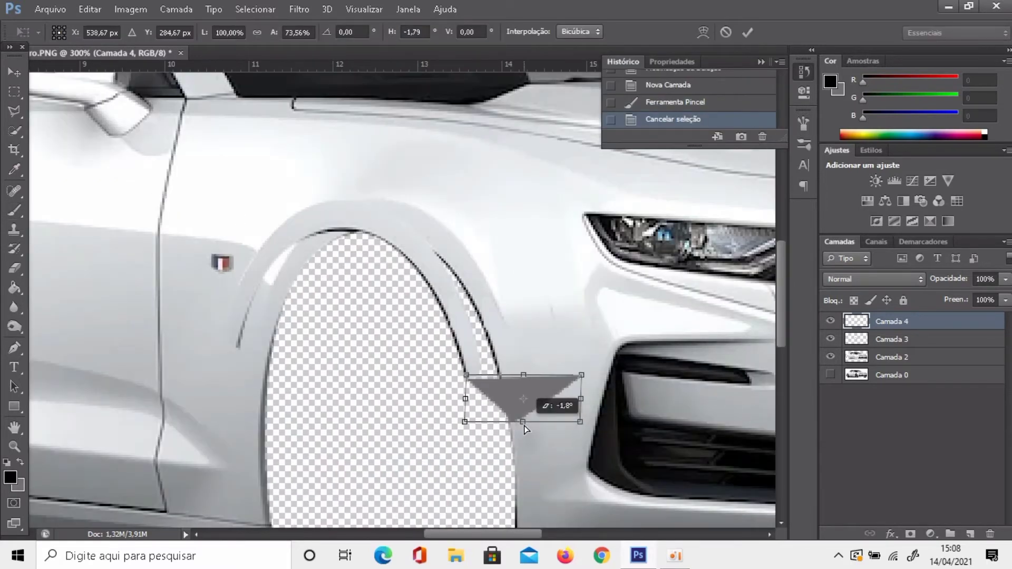
pyautogui.press('Return')
pyautogui.hotkey('alt', '[')
pyautogui.hotkey('alt', '[')
pyautogui.press('p')
pyautogui.click(223, 342)
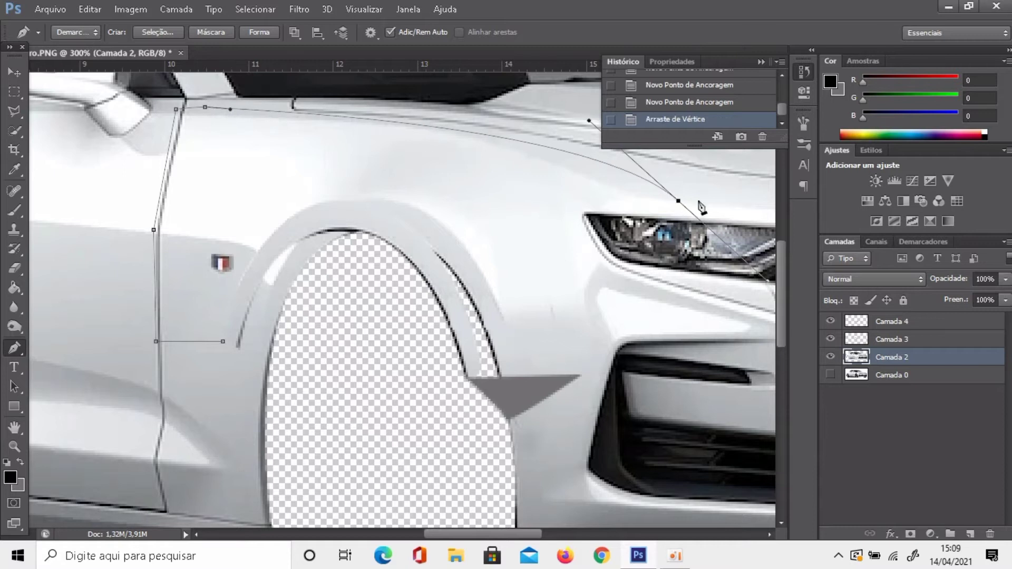
# Turn the fender path into a selection and extend it with lasso points along the arch
pyautogui.moveTo(731, 280); pyautogui.dragTo(568, 126)
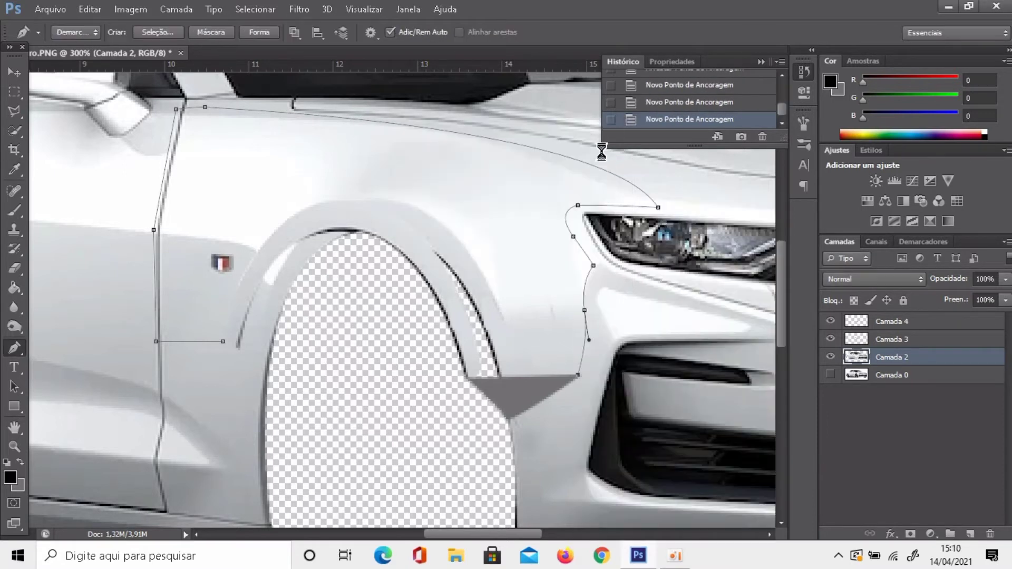
pyautogui.hotkey('ctrl', 'Return')
pyautogui.press('l')
pyautogui.click(235, 342)
pyautogui.click(246, 274)
pyautogui.click(296, 236)
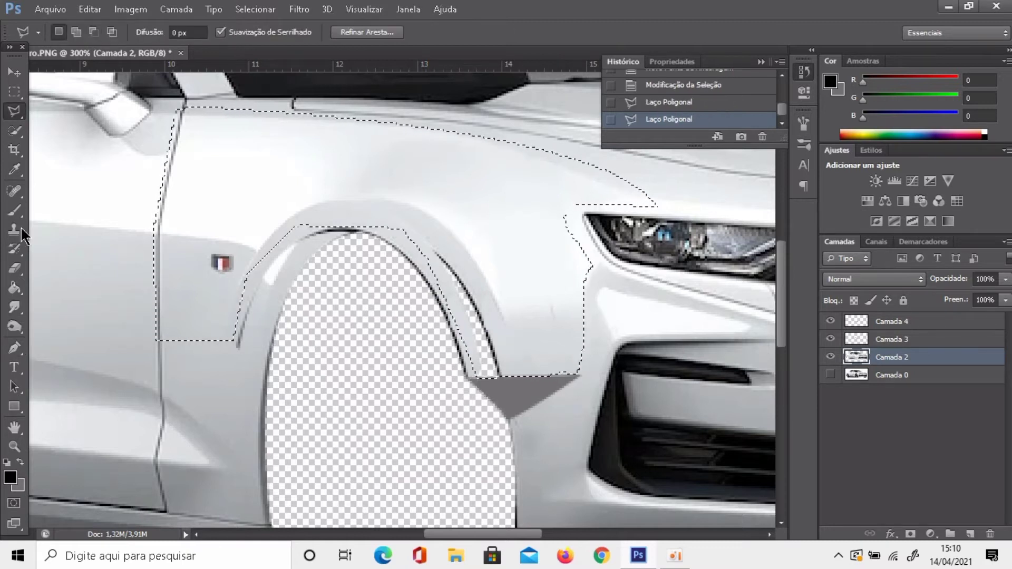
# Paint white over the fender badge and body lines with an enlarged brush
pyautogui.press('b')
pyautogui.press('x')
pyautogui.moveTo(221, 199); pyautogui.dragTo(237, 287)
pyautogui.moveTo(143, 201)
pyautogui.mouseDown()
pyautogui.moveTo(150, 284)
pyautogui.moveTo(185, 219)
pyautogui.moveTo(573, 173)
pyautogui.mouseUp()
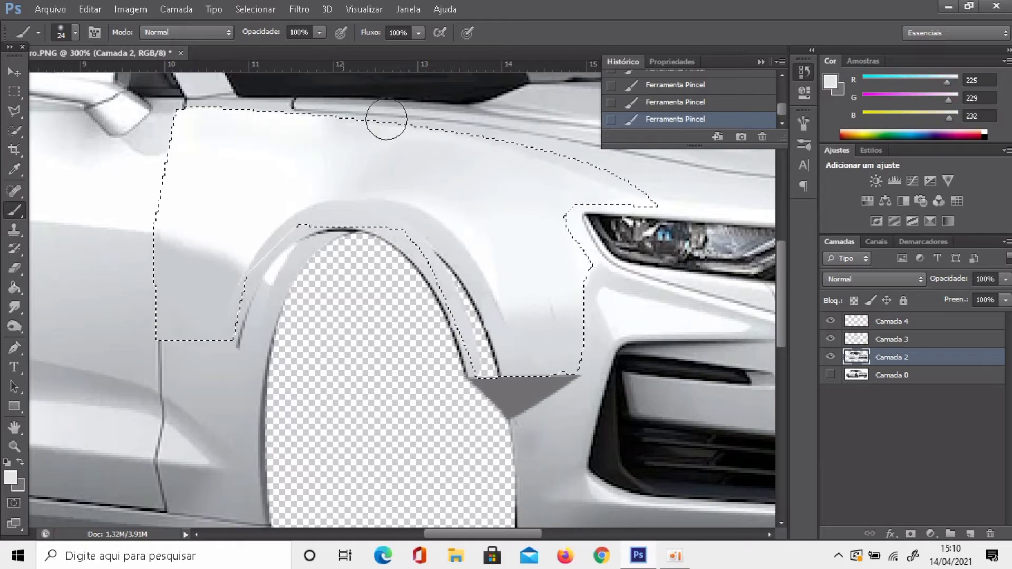
pyautogui.press('d')
pyautogui.press('x')
pyautogui.press(']')
pyautogui.press(']')
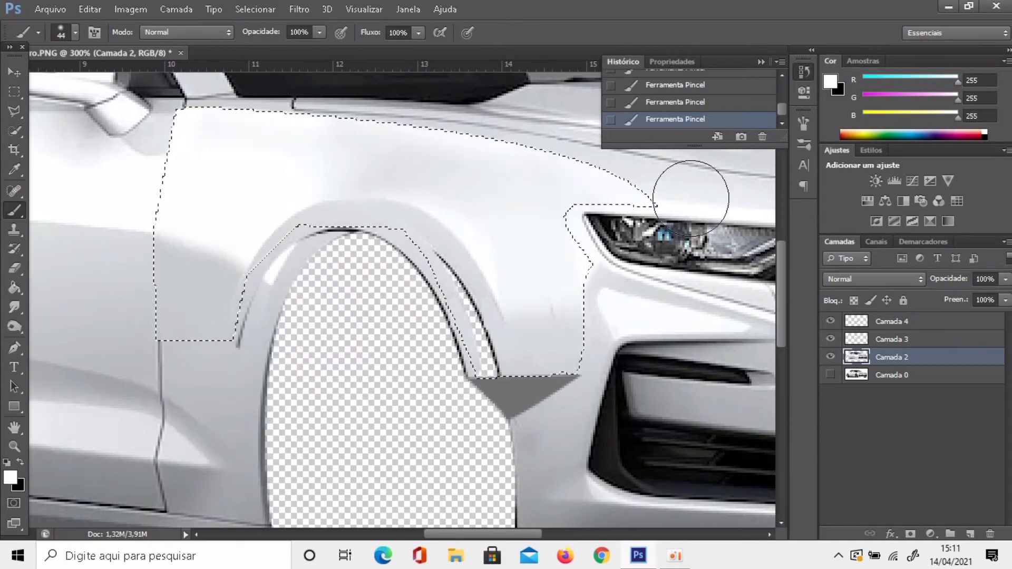
# Paint the whole fender white on a new layer and deselect
pyautogui.hotkey('ctrl', 'shift', 'alt', 'n')
pyautogui.moveTo(102, 237); pyautogui.dragTo(712, 220)
pyautogui.hotkey('ctrl', 'd')
pyautogui.hotkey('ctrl', '-')
pyautogui.hotkey('ctrl', '+')
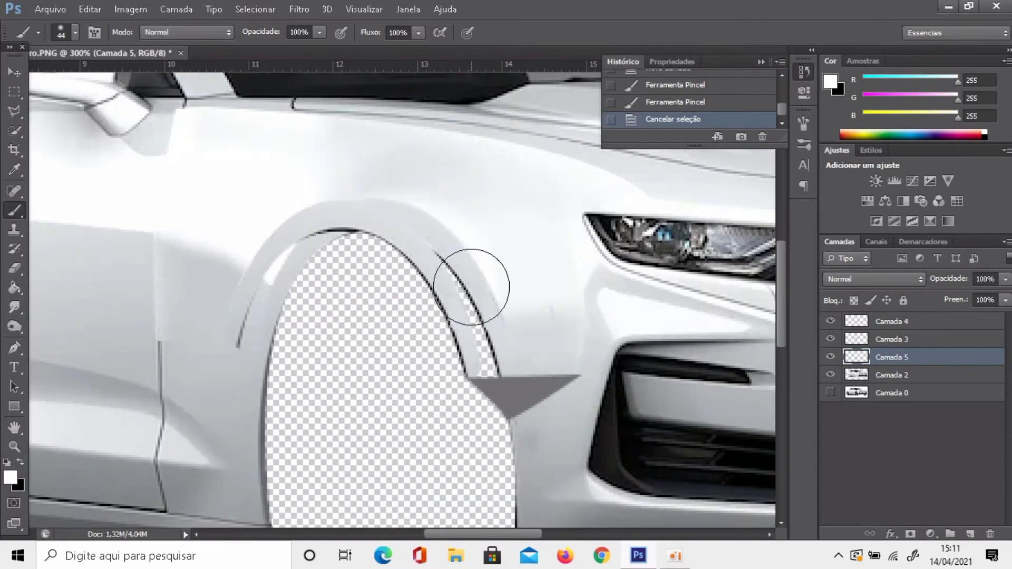
# Add sampled grey shading along the fender on the original car layer
pyautogui.keyDown('ctrl'); pyautogui.click(452, 191); pyautogui.keyUp('ctrl')
pyautogui.keyDown('alt'); pyautogui.click(480, 305); pyautogui.keyUp('alt')
pyautogui.moveTo(480, 305); pyautogui.dragTo(495, 323)
pyautogui.click(513, 358)
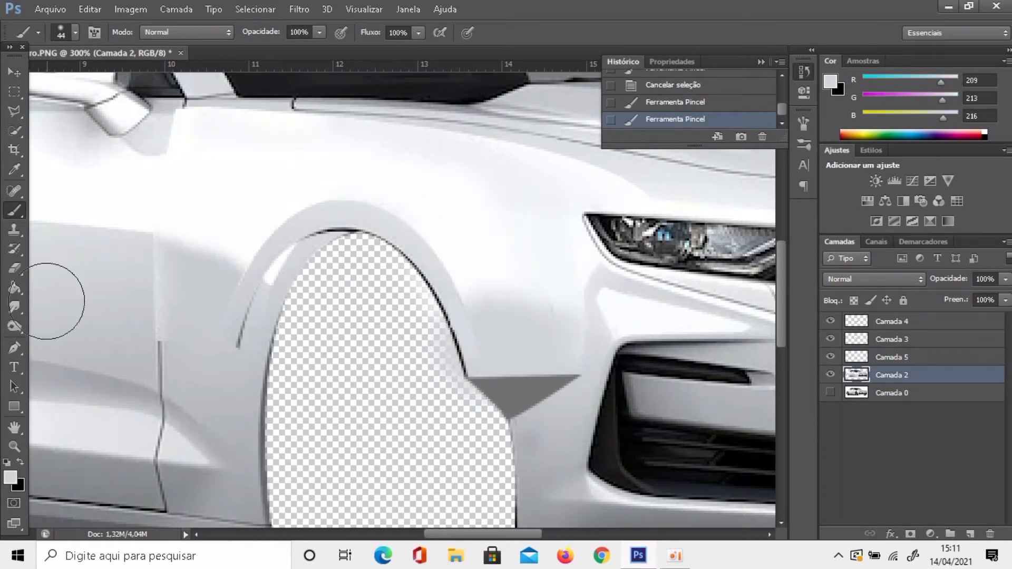
pyautogui.press('w')
pyautogui.hotkey('alt', ']')
pyautogui.click(144, 256)
# Pen a path around the fender panel from door to headlight and stroke it dark on a new layer
pyautogui.click(19, 462)
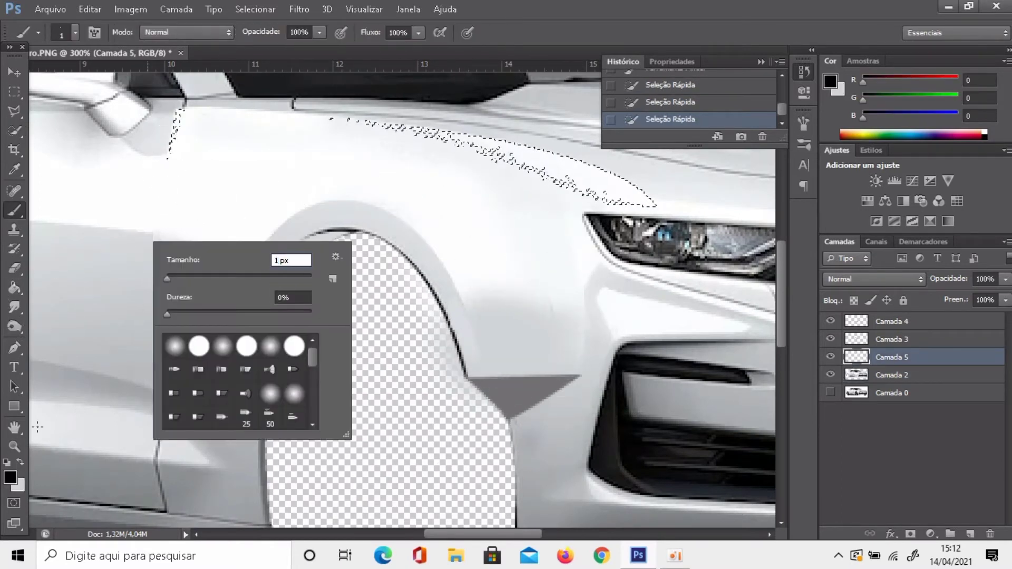
pyautogui.hotkey('ctrl', 'd')
pyautogui.press('p')
pyautogui.click(156, 341)
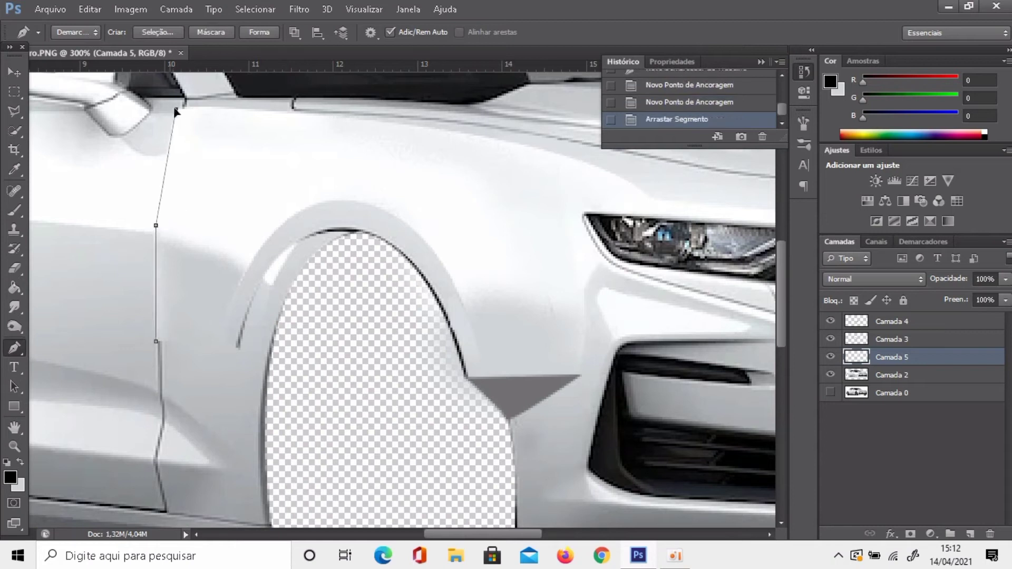
pyautogui.click(766, 178)
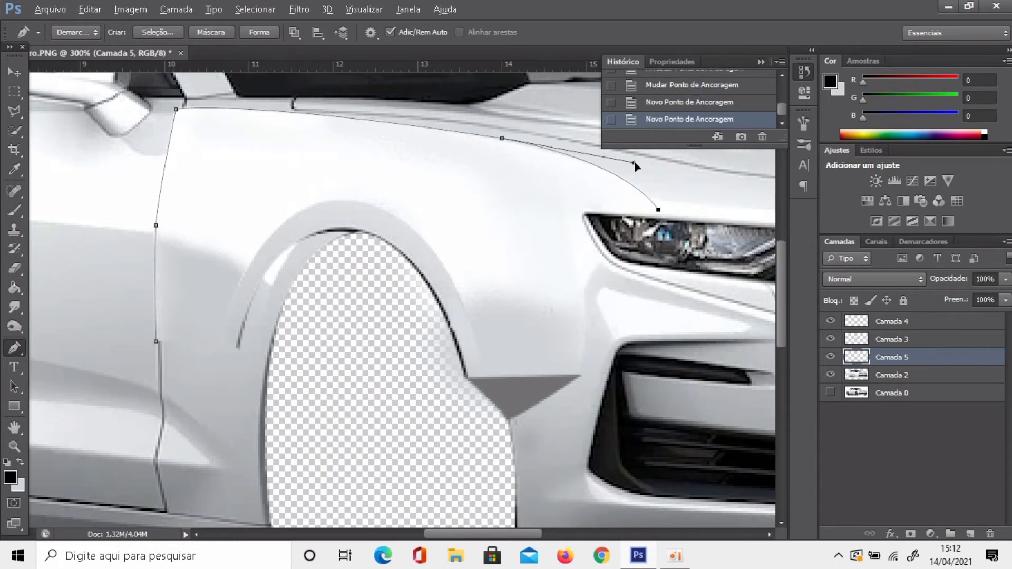
pyautogui.rightClick(578, 374)
pyautogui.click(582, 248)
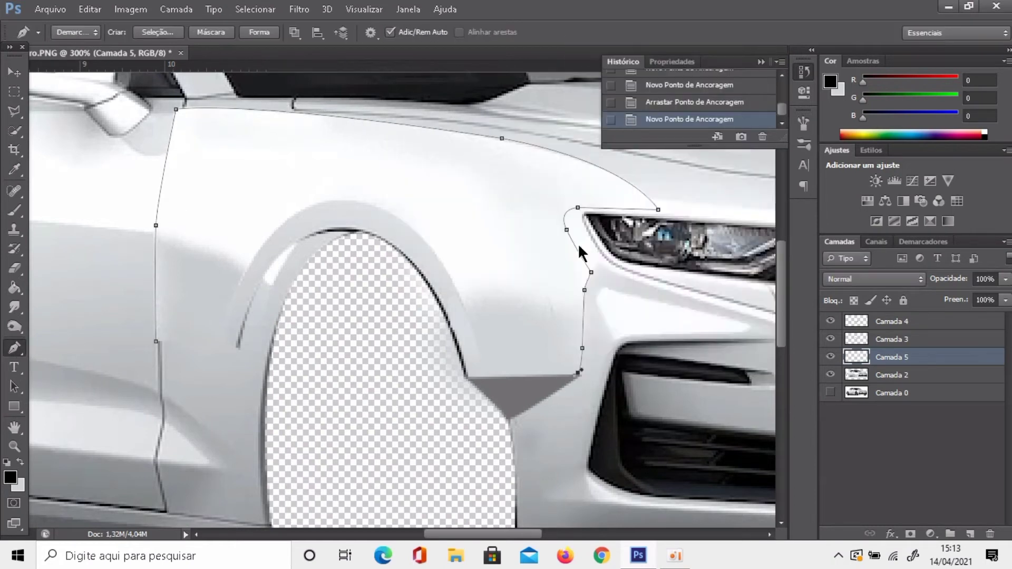
pyautogui.press('Return')
pyautogui.hotkey('ctrl', 'z')
pyautogui.hotkey('ctrl', 'shift', 'alt', 'n')
pyautogui.rightClick(529, 273)
# Stroke the flare outline path with the brush, then delete the path
pyautogui.click(582, 273)
pyautogui.press('Return')
pyautogui.press('Delete')
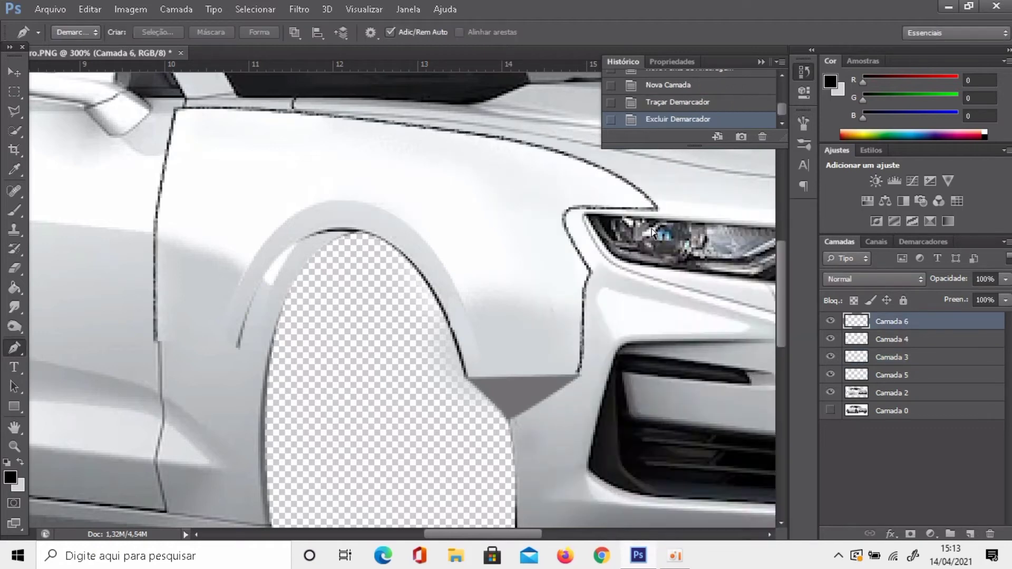
pyautogui.click(240, 347)
pyautogui.rightClick(408, 274)
pyautogui.click(472, 226)
# Erase the stray outline bits near the bumper and lower the outline layer's fill
pyautogui.press('e')
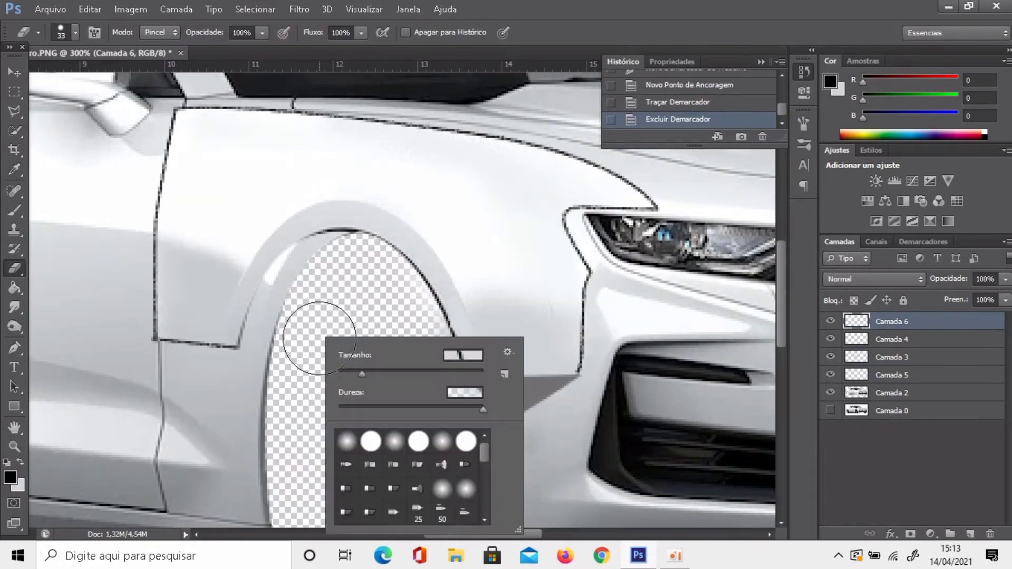
pyautogui.rightClick(326, 334)
pyautogui.press('Escape')
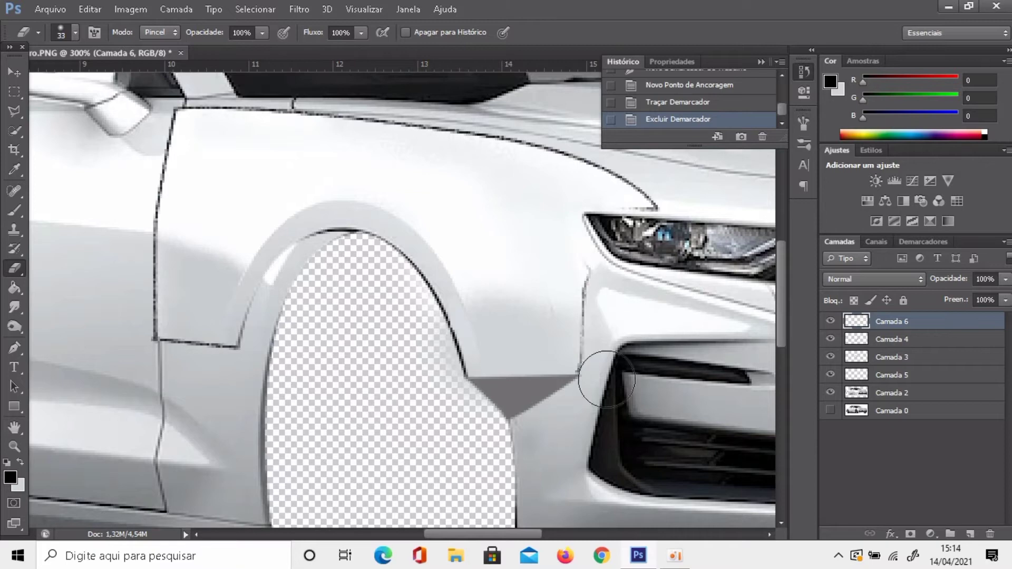
pyautogui.click(606, 378)
pyautogui.scroll(-3, 687, 306)
pyautogui.click(1005, 299)
# On a new layer, brush faint shading inside a polygonal selection beside the headlight, then deselect
pyautogui.hotkey('ctrl', 'shift', 'alt', 'n')
pyautogui.scroll(3, 401, 295)
pyautogui.press('l')
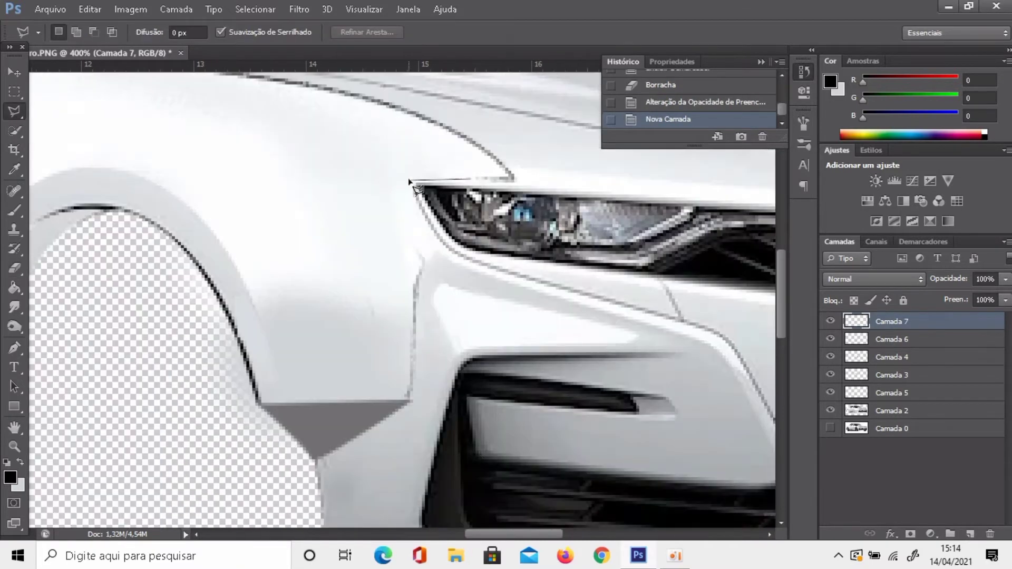
pyautogui.doubleClick(482, 181)
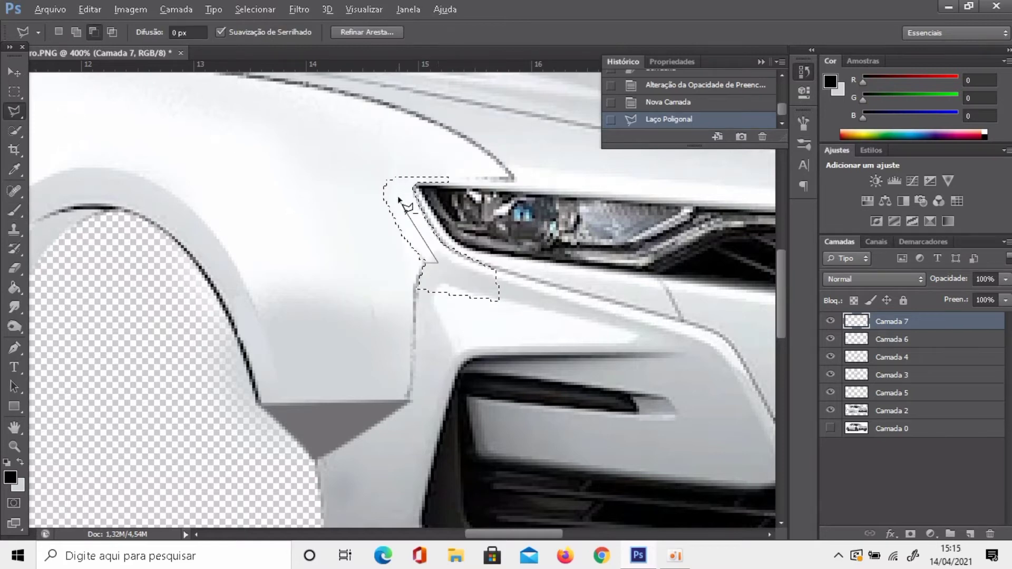
pyautogui.press('b')
pyautogui.moveTo(383, 176); pyautogui.dragTo(416, 243)
pyautogui.hotkey('ctrl', 'd')
pyautogui.scroll(-2, 357, 140)
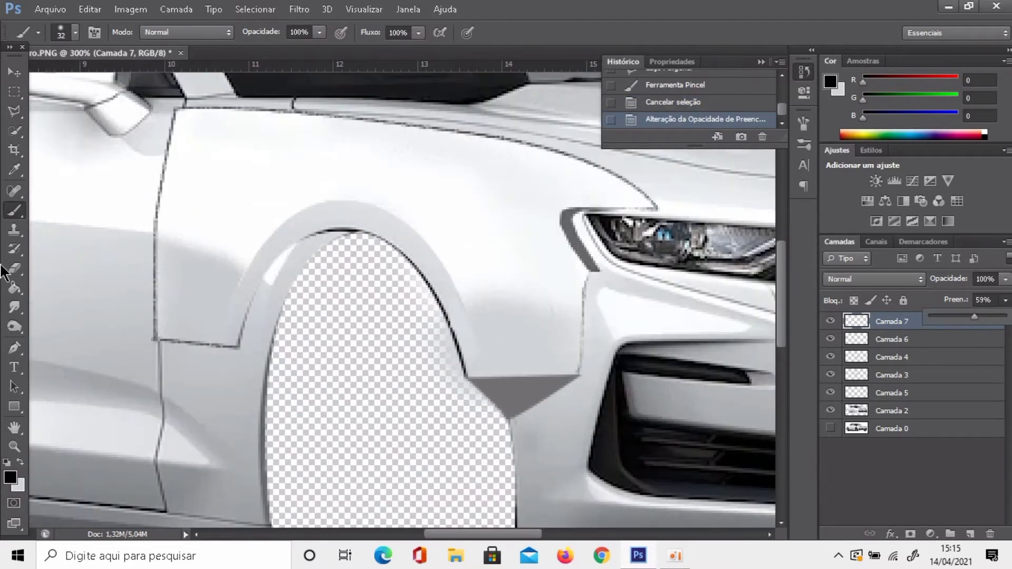
pyautogui.press('e')
pyautogui.rightClick(334, 287)
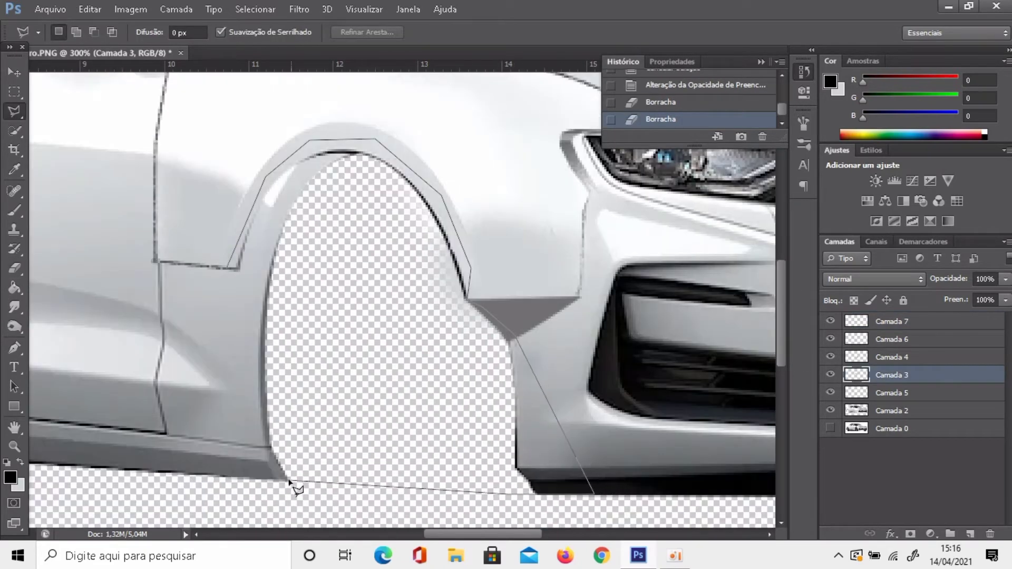
# Brush the front wheel opening black and erase the body paint overlapping the arch
pyautogui.press('b')
pyautogui.rightClick(192, 294)
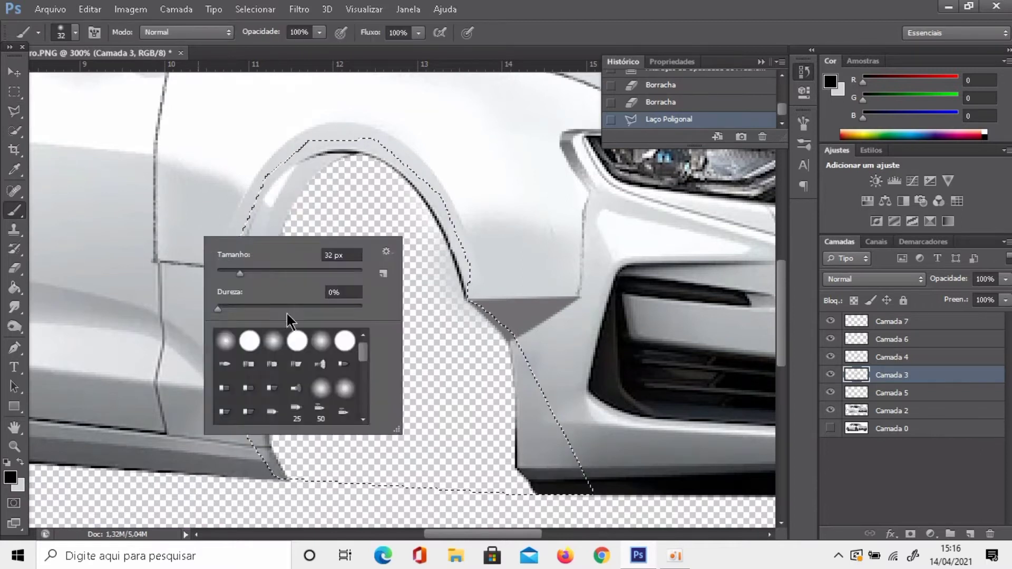
pyautogui.moveTo(253, 232); pyautogui.dragTo(431, 242)
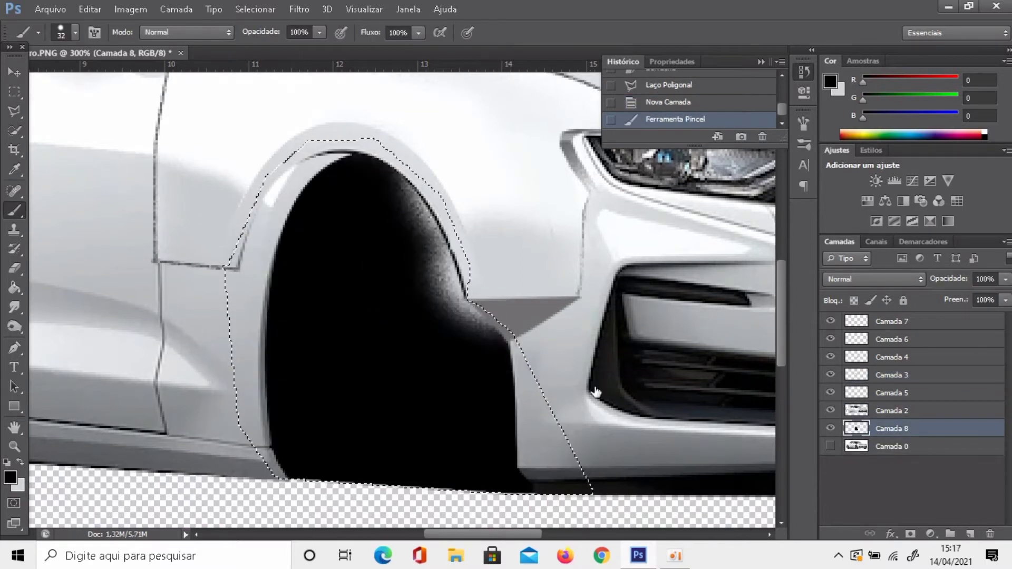
pyautogui.hotkey('alt', '[')
pyautogui.rightClick(464, 363)
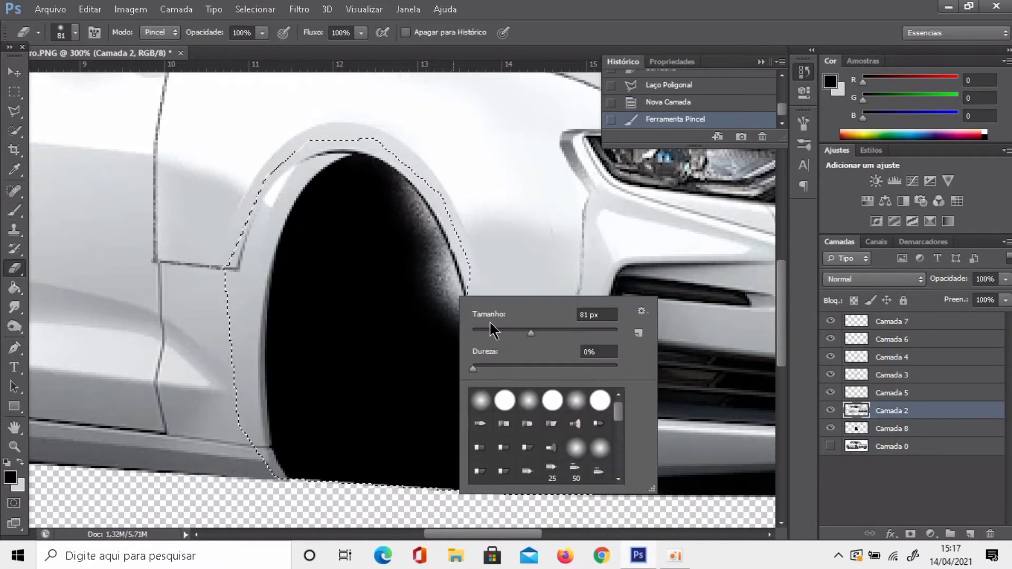
pyautogui.rightClick(656, 366)
pyautogui.moveTo(389, 169); pyautogui.dragTo(275, 176)
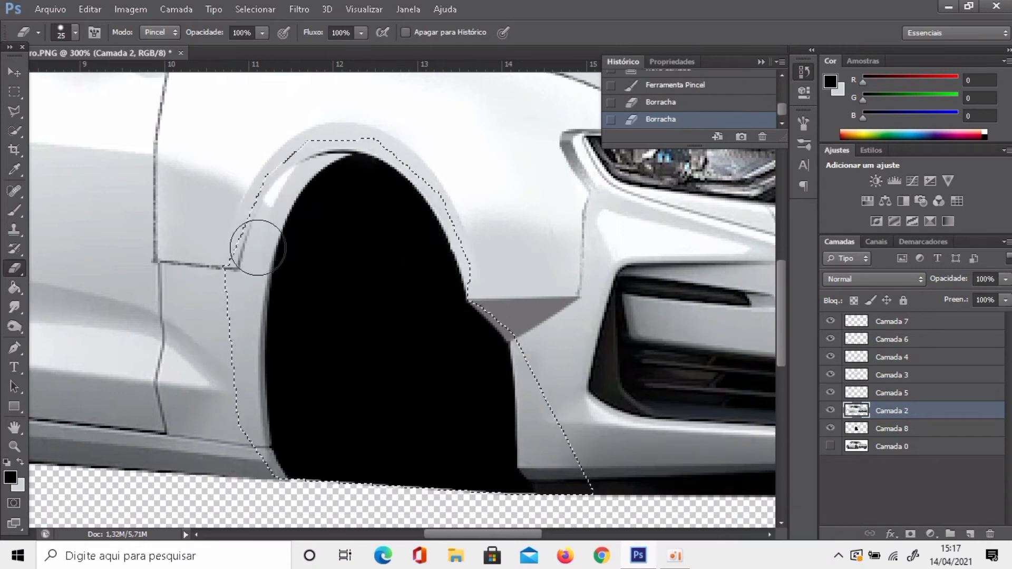
pyautogui.moveTo(248, 226); pyautogui.dragTo(232, 327)
# Fill the remaining wheel gap black inside a polygonal selection, deselect, and fit the car in view
pyautogui.press('l')
pyautogui.click(226, 268)
pyautogui.press('b')
pyautogui.moveTo(295, 342); pyautogui.dragTo(255, 219)
pyautogui.hotkey('ctrl', 'd')
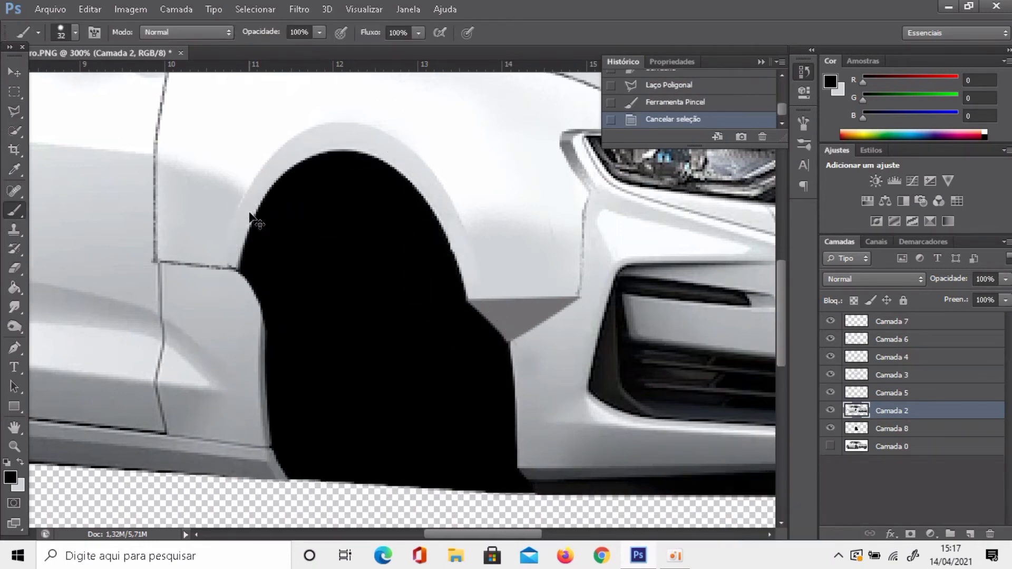
pyautogui.hotkey('ctrl', '0')
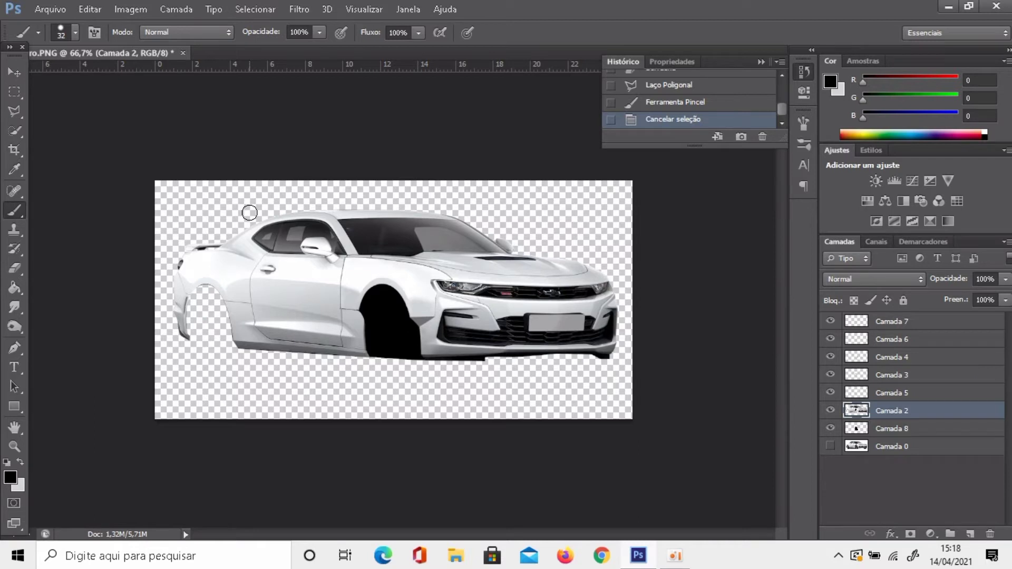
# Paint white rivet dots on a new layer and give them a contoured bevel with a dark outline
pyautogui.click(890, 320)
pyautogui.hotkey('ctrl', '+')
pyautogui.hotkey('ctrl', '+')
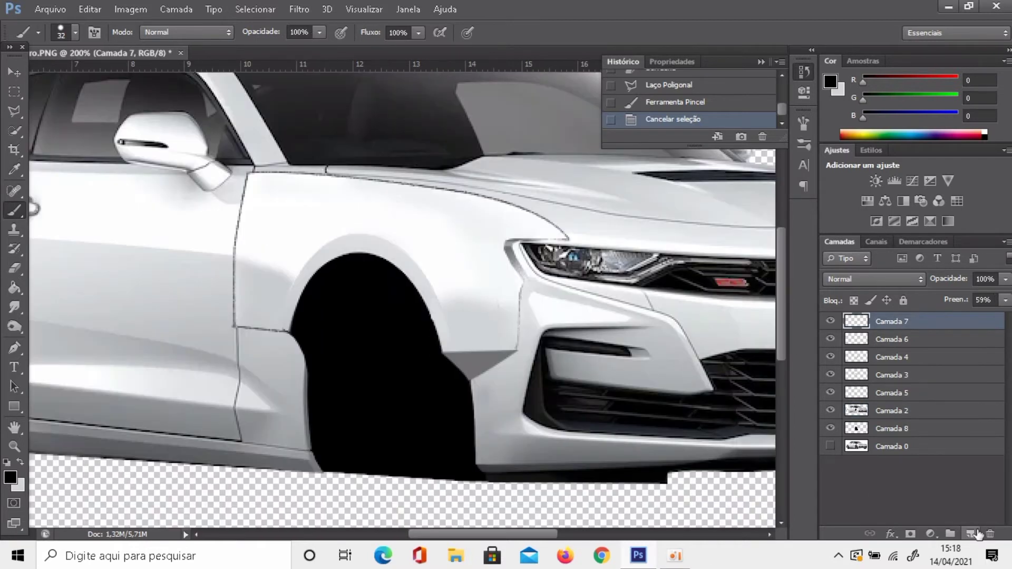
pyautogui.hotkey('ctrl', 'shift', 'alt', 'n')
pyautogui.rightClick(305, 291)
pyautogui.press('x')
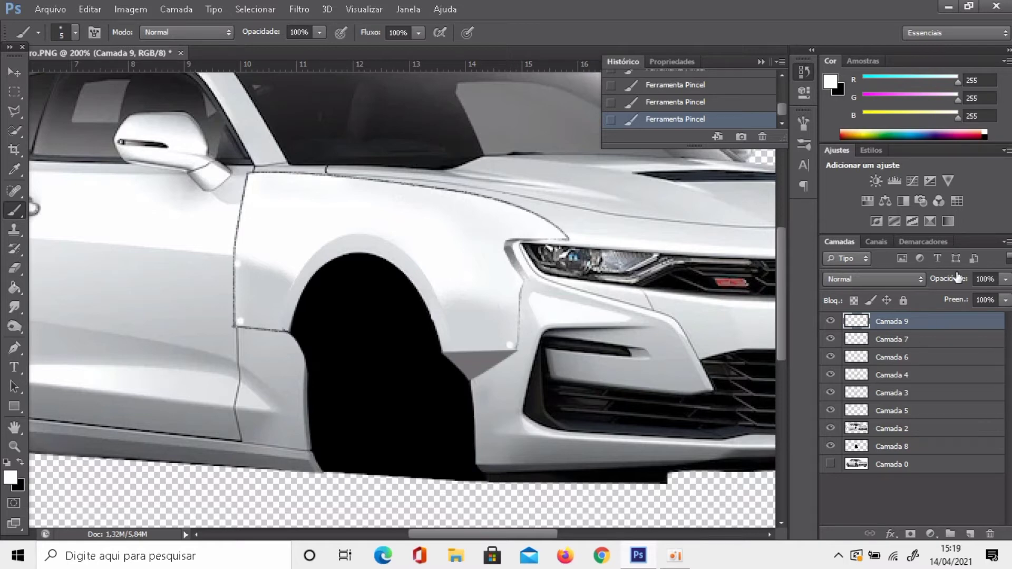
pyautogui.doubleClick(938, 321)
pyautogui.click(600, 97)
pyautogui.click(589, 129)
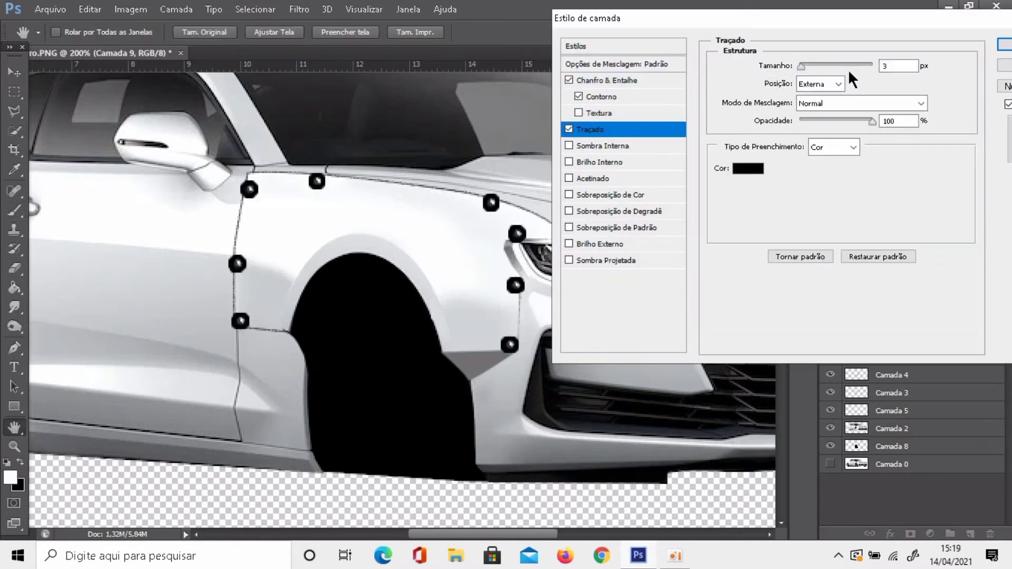
pyautogui.click(1006, 45)
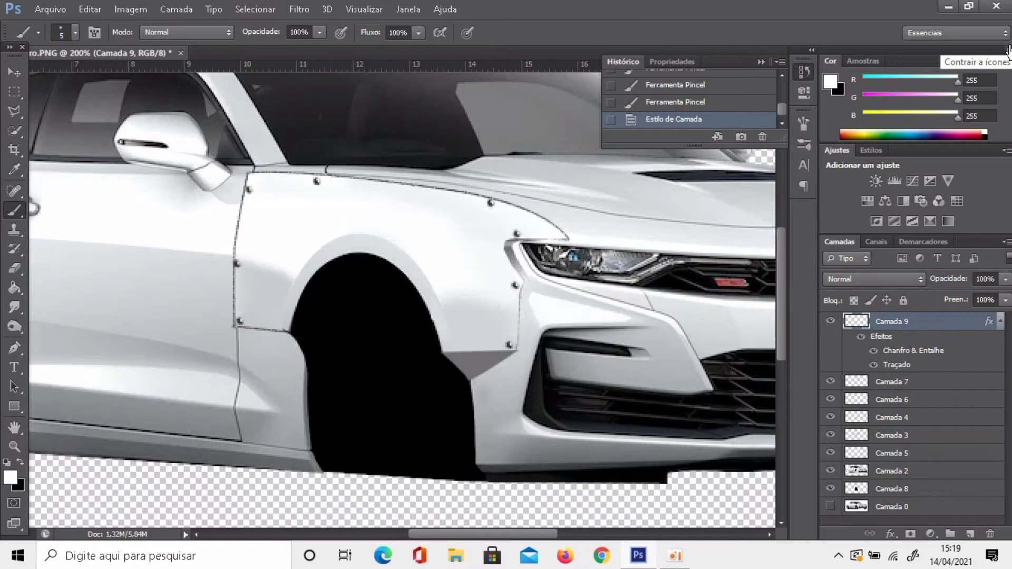
# Replace the rivet layer with fresh white rivets carrying a contoured Bevel & Emboss
pyautogui.click(14, 268)
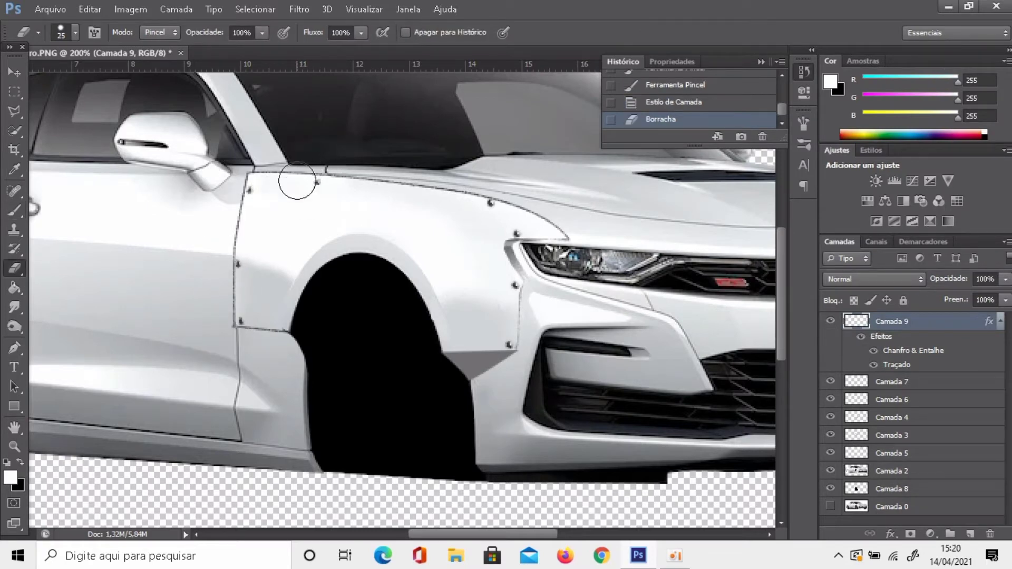
pyautogui.hotkey('ctrl', '-')
pyautogui.hotkey('ctrl', '-')
pyautogui.hotkey('ctrl', '-')
pyautogui.press('Delete')
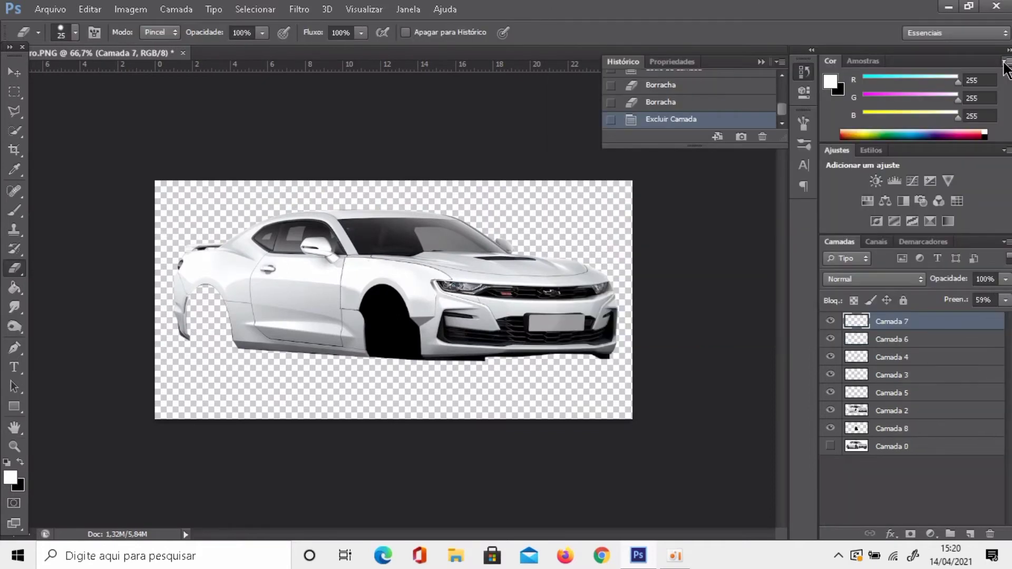
pyautogui.hotkey('ctrl', 'shift', 'alt', 'n')
pyautogui.press('b')
pyautogui.rightClick(197, 253)
pyautogui.press('Escape')
pyautogui.hotkey('ctrl', '+')
pyautogui.hotkey('ctrl', '+')
pyautogui.hotkey('ctrl', '+')
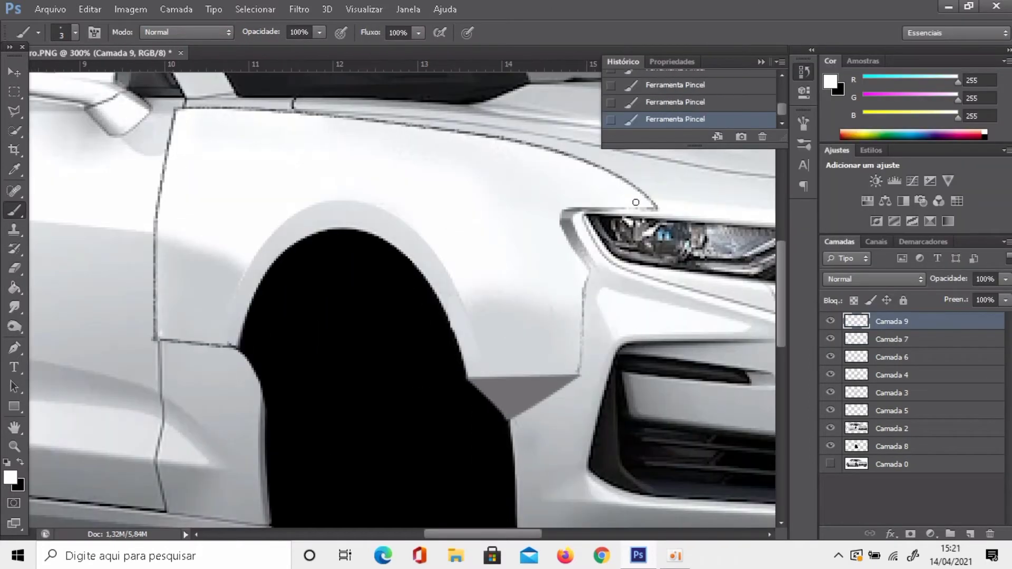
pyautogui.doubleClick(922, 322)
pyautogui.click(600, 96)
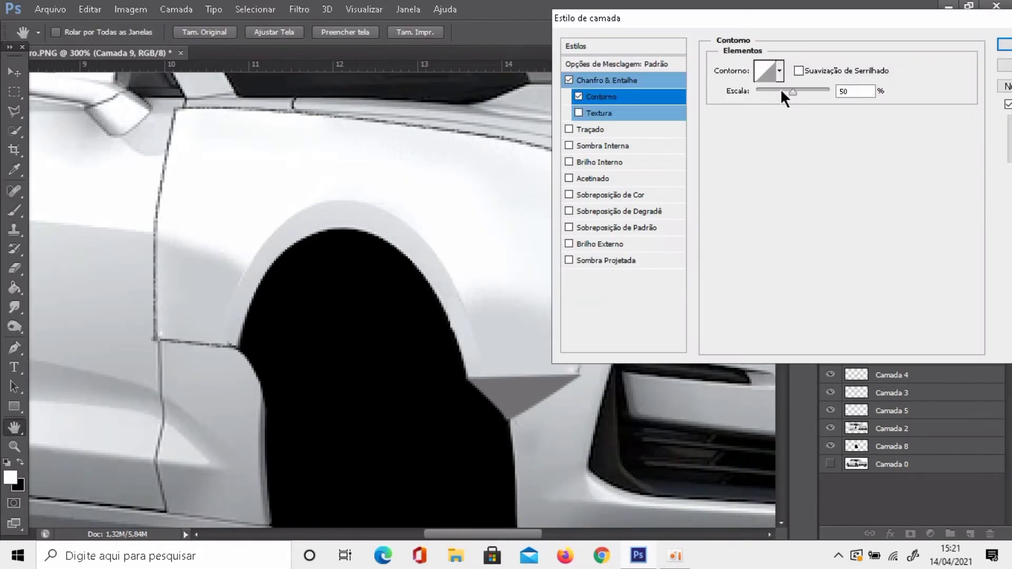
pyautogui.click(615, 79)
# Duplicate the bevelled fender-flare layer twice
pyautogui.press('Return')
pyautogui.hotkey('ctrl', 'j')
pyautogui.hotkey('ctrl', 'j')
pyautogui.hotkey('ctrl', '-')
pyautogui.hotkey('ctrl', '-')
pyautogui.hotkey('ctrl', '-')
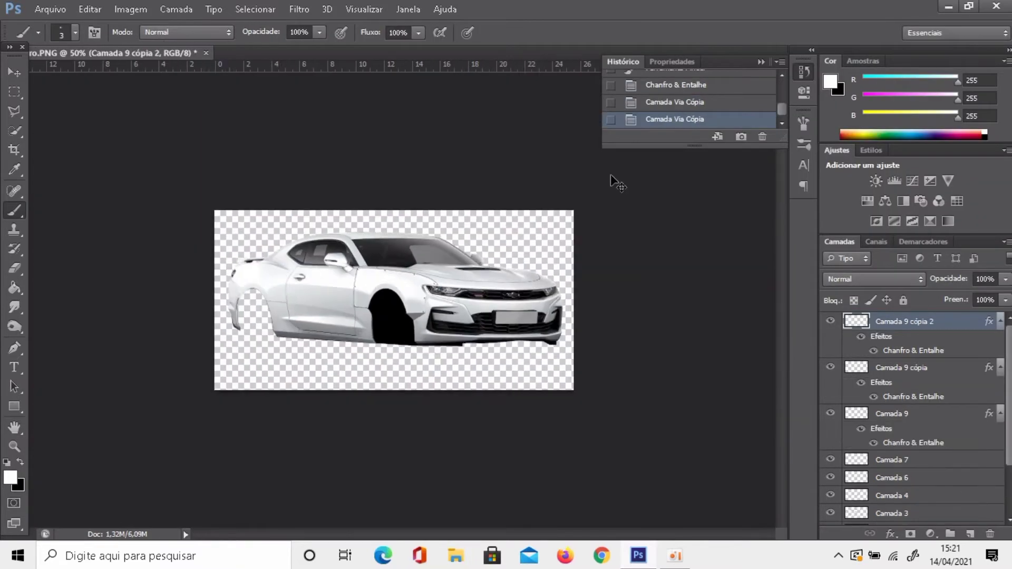
pyautogui.hotkey('ctrl', '+')
pyautogui.hotkey('ctrl', '+')
pyautogui.hotkey('ctrl', '+')
pyautogui.hotkey('ctrl', '+')
pyautogui.hotkey('ctrl', '+')
# On a new layer, paint black inside a polygonal selection below the wheel arch
pyautogui.hotkey('ctrl', 'shift', 'alt', 'n')
pyautogui.press('l')
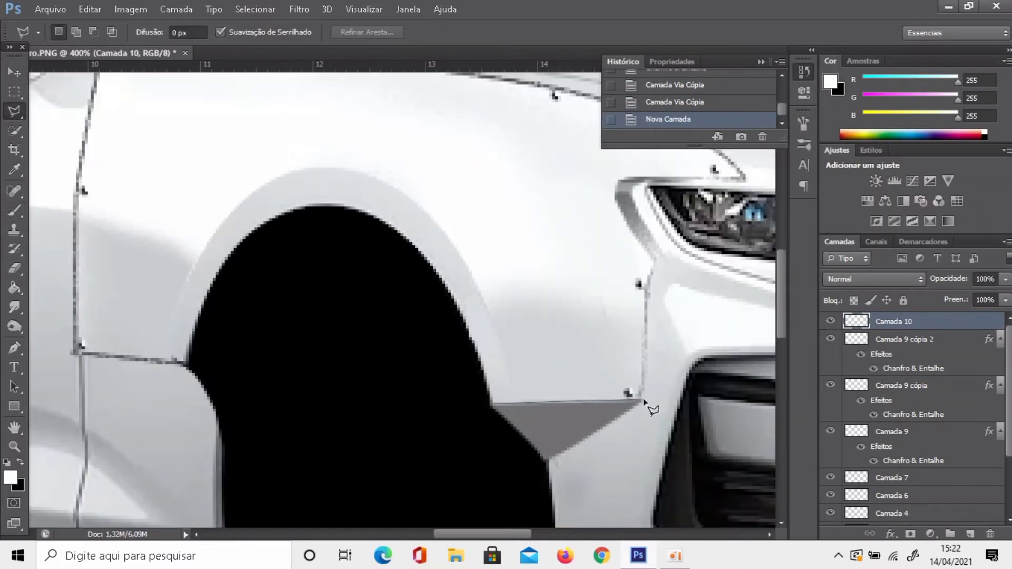
pyautogui.press('Return')
pyautogui.press('b')
pyautogui.rightClick(191, 342)
pyautogui.press('x')
pyautogui.rightClick(542, 349)
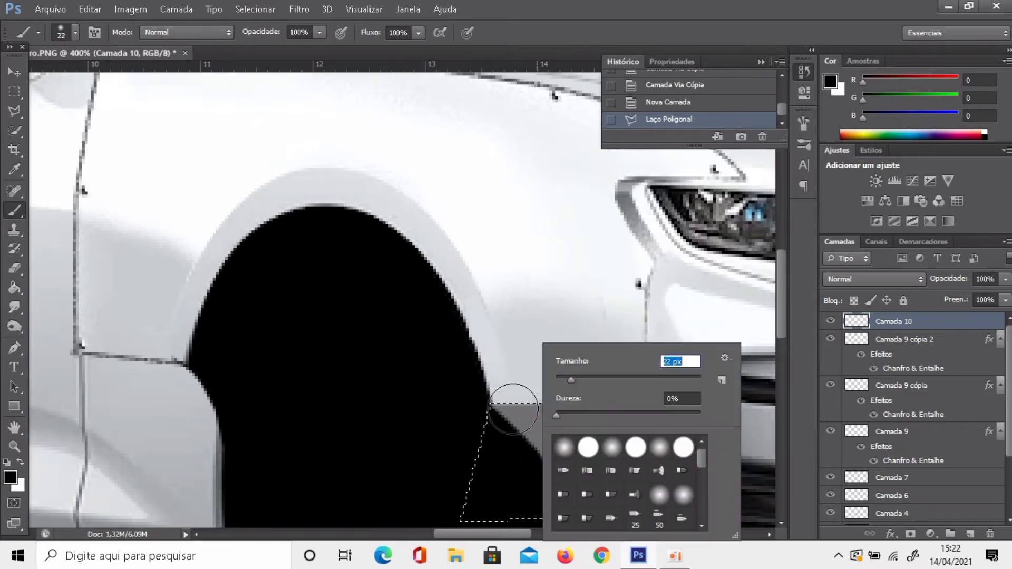
pyautogui.moveTo(501, 448); pyautogui.dragTo(527, 501)
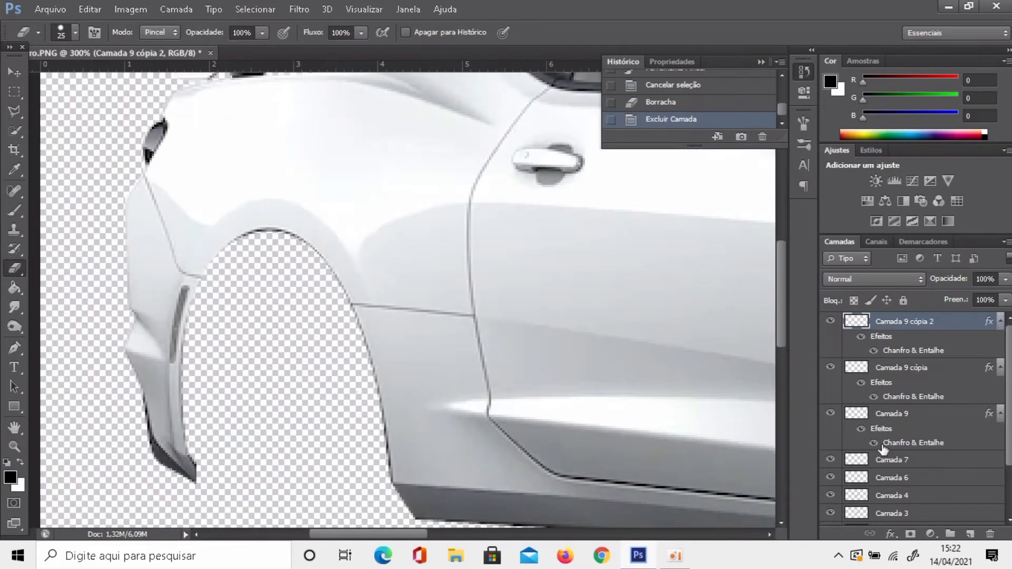
# Copy the rear wheel-arch edge onto its own layer and shift it outward
pyautogui.moveTo(388, 403); pyautogui.dragTo(395, 404)
pyautogui.moveTo(275, 199); pyautogui.dragTo(186, 186)
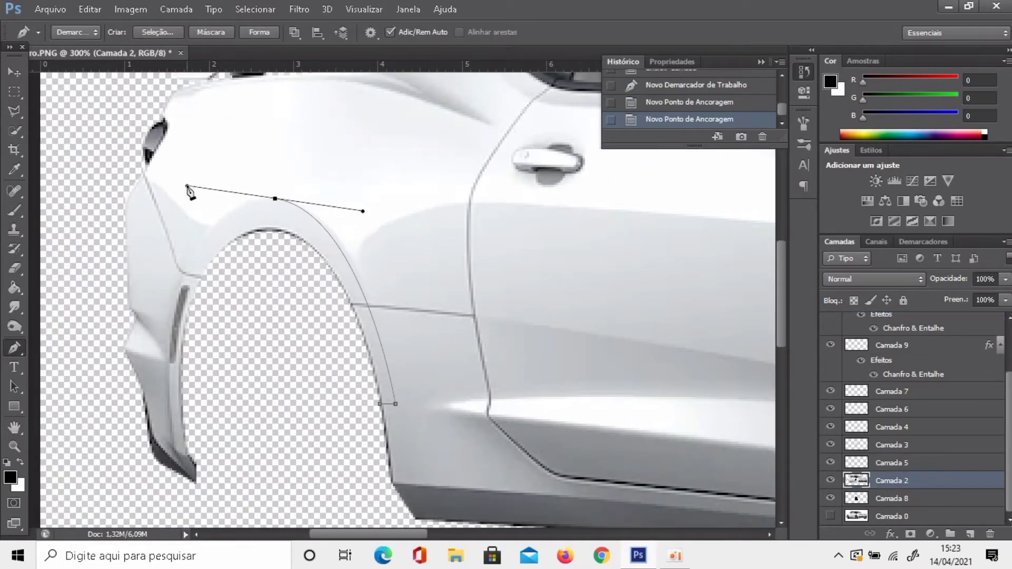
pyautogui.click(380, 404)
pyautogui.hotkey('ctrl', 'Return')
pyautogui.hotkey('ctrl', 'j')
pyautogui.press('v')
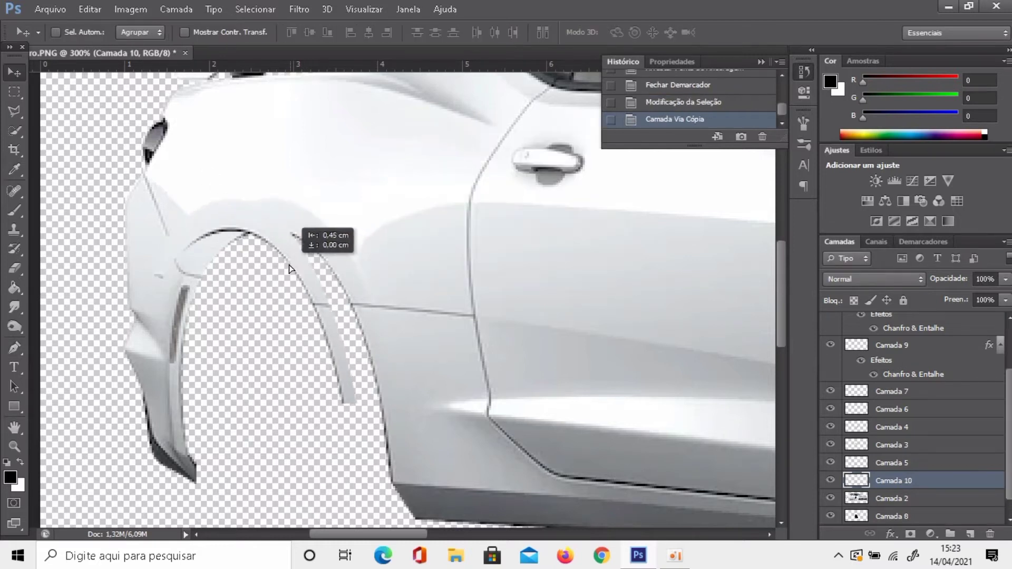
pyautogui.moveTo(295, 243); pyautogui.dragTo(293, 275)
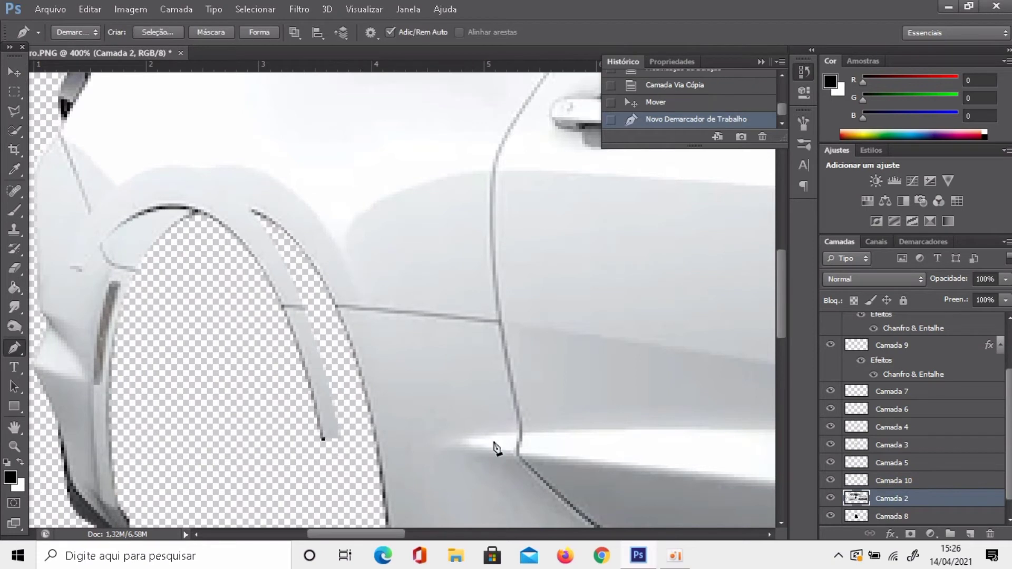
# Trace a Pen path around the rear quarter panel and turn it into a selection
pyautogui.scroll(3, 611, 250)
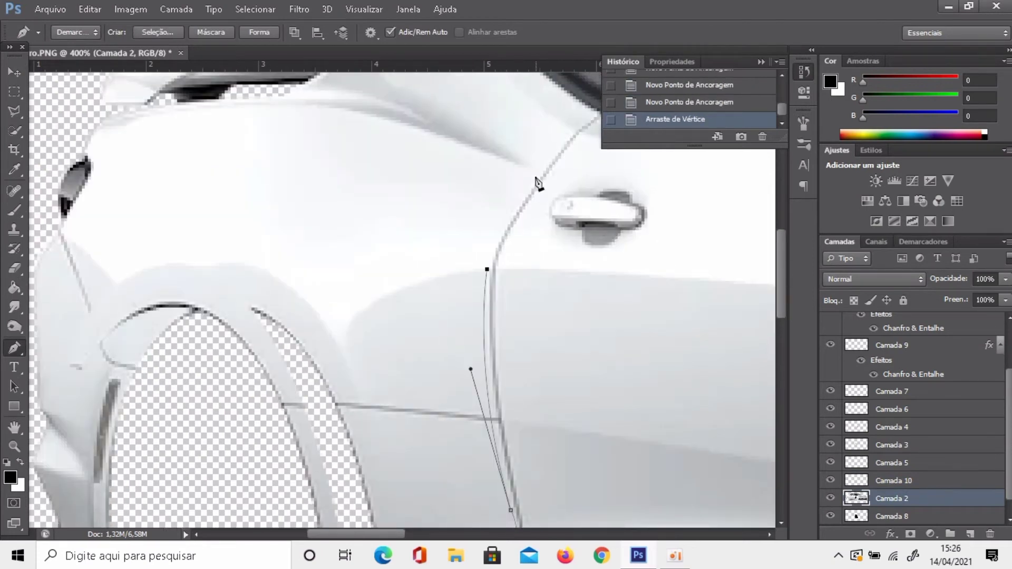
pyautogui.scroll(1, 458, 200)
pyautogui.moveTo(580, 175); pyautogui.dragTo(323, 104)
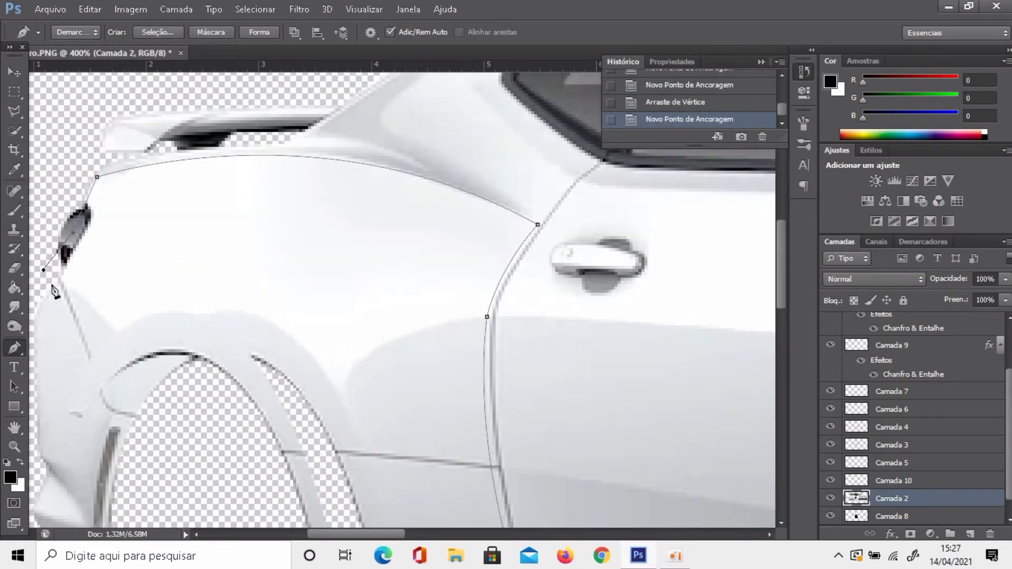
pyautogui.scroll(-1, 317, 337)
pyautogui.scroll(-1, 316, 337)
pyautogui.click(517, 493)
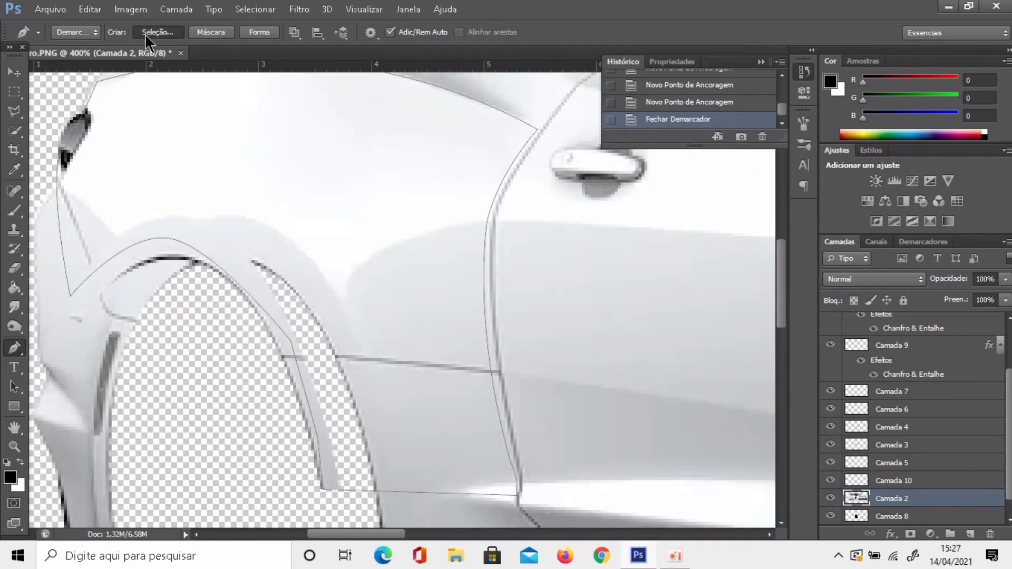
pyautogui.click(157, 32)
pyautogui.press('r')
# On a new layer, paint sampled light grey over the quarter panel's body lines and seam
pyautogui.press('b')
pyautogui.hotkey('ctrl', 'shift', 'alt', 'n')
pyautogui.keyDown('alt'); pyautogui.click(443, 369); pyautogui.keyUp('alt')
pyautogui.moveTo(337, 369)
pyautogui.mouseDown()
pyautogui.moveTo(468, 502)
pyautogui.moveTo(396, 407)
pyautogui.mouseUp()
pyautogui.moveTo(500, 211); pyautogui.dragTo(362, 303)
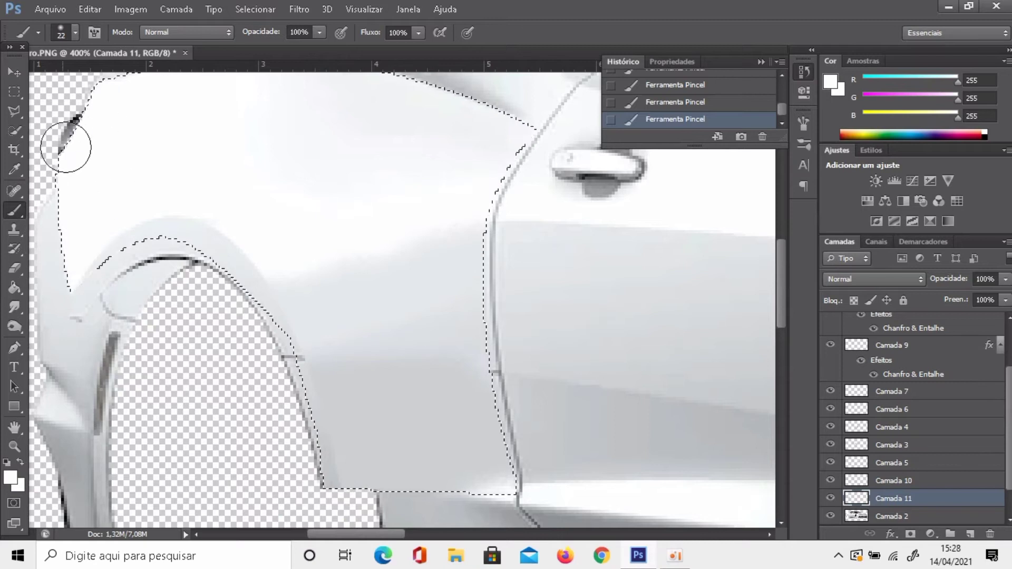
pyautogui.hotkey('ctrl', '-')
pyautogui.press('e')
pyautogui.moveTo(501, 451); pyautogui.dragTo(532, 438)
pyautogui.press('b')
pyautogui.moveTo(464, 422); pyautogui.dragTo(538, 434)
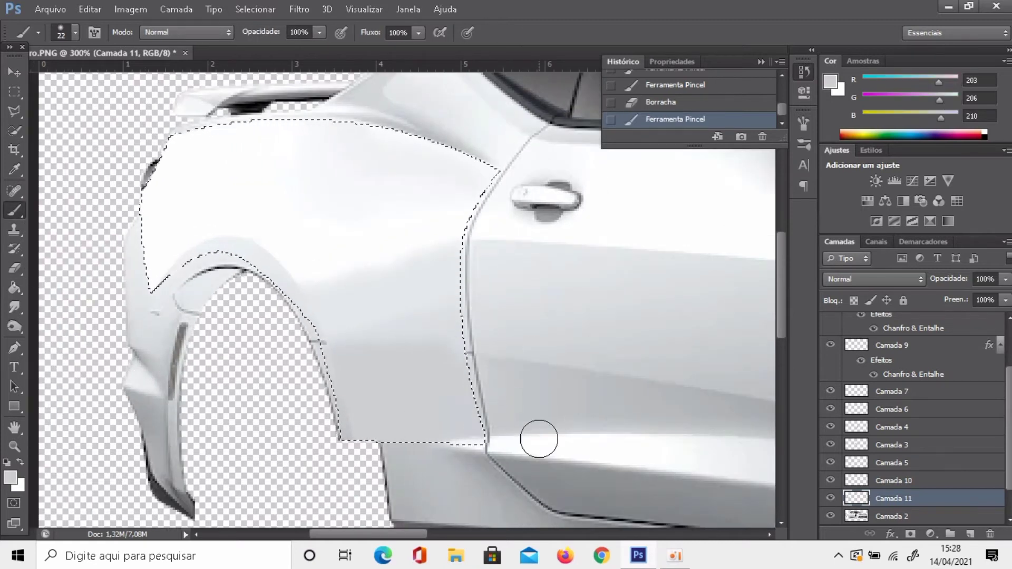
# Add another new layer, reset colours to black and white, and open the selection's options
pyautogui.hotkey('ctrl', 'shift', 'alt', 'n')
pyautogui.press('d')
pyautogui.rightClick(471, 345)
pyautogui.press('w')
pyautogui.rightClick(391, 132)
# Stroke the rear flare selection in black and erase the outline along the wheel arch
pyautogui.rightClick(244, 140)
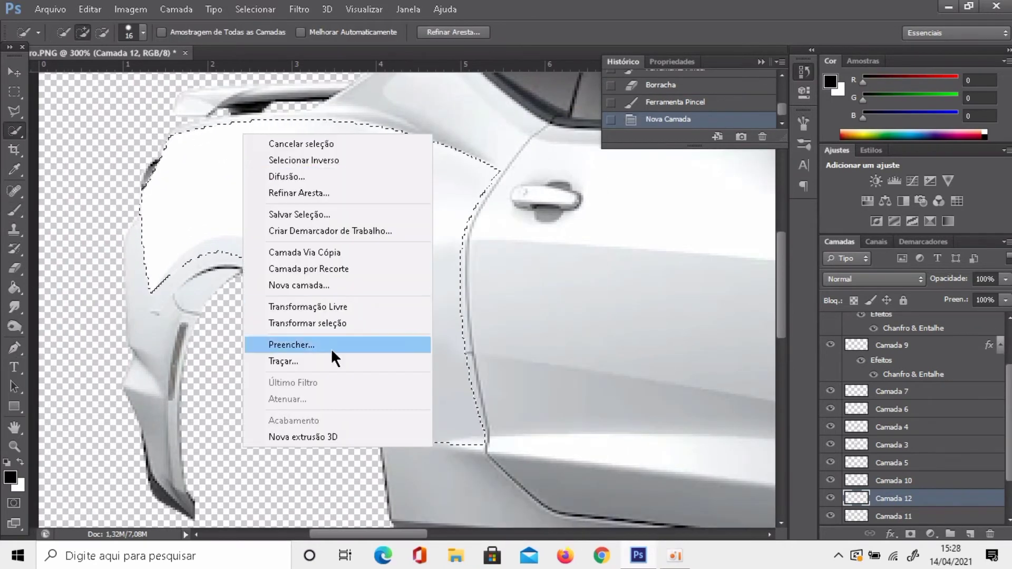
pyautogui.click(316, 362)
pyautogui.press('Return')
pyautogui.hotkey('ctrl', 'd')
pyautogui.press('e')
pyautogui.moveTo(150, 287); pyautogui.dragTo(152, 324)
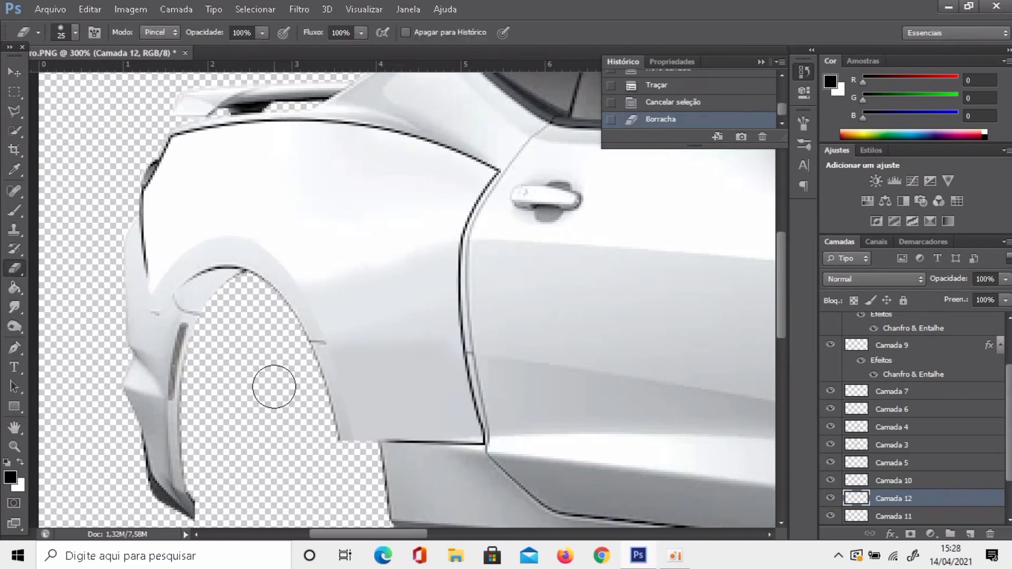
# Cover the line beside the door edge with sampled body grey on the car body layer
pyautogui.press('l')
pyautogui.keyDown('ctrl'); pyautogui.click(591, 284); pyautogui.keyUp('ctrl')
pyautogui.doubleClick(493, 446)
pyautogui.press('b')
pyautogui.keyDown('alt'); pyautogui.click(515, 349); pyautogui.keyUp('alt')
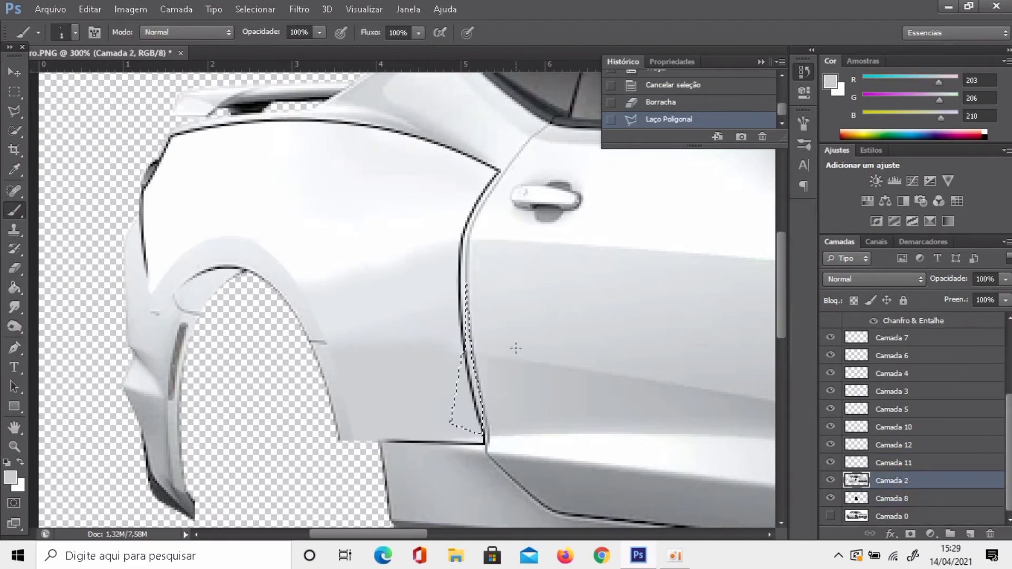
pyautogui.moveTo(515, 350); pyautogui.dragTo(463, 413)
pyautogui.hotkey('ctrl', 'd')
pyautogui.click(896, 463)
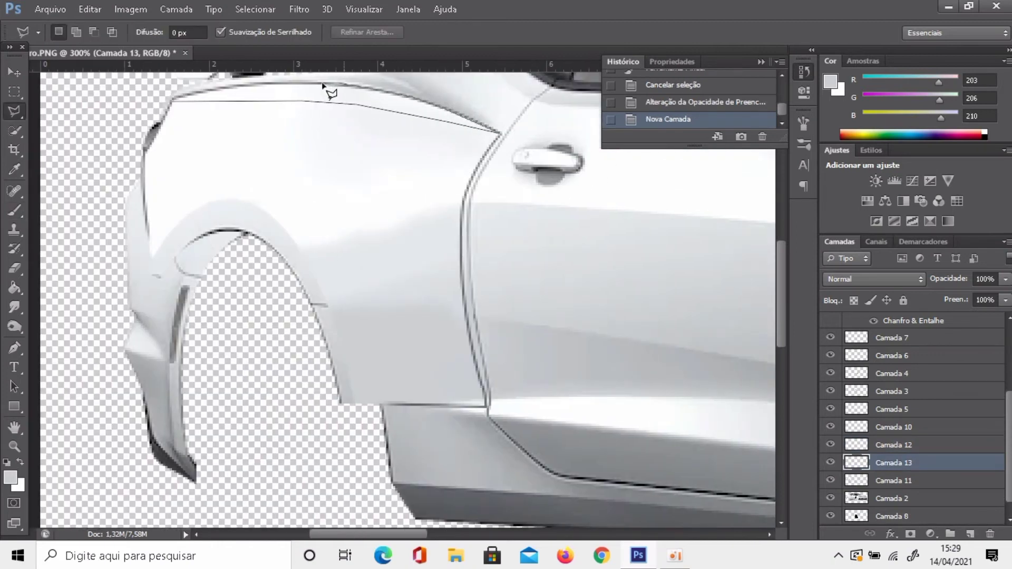
# Paint dark strokes inside a selection along the fender top edge
pyautogui.click(323, 85)
pyautogui.press('b')
pyautogui.moveTo(237, 93); pyautogui.dragTo(417, 117)
pyautogui.press('d')
pyautogui.click(344, 125)
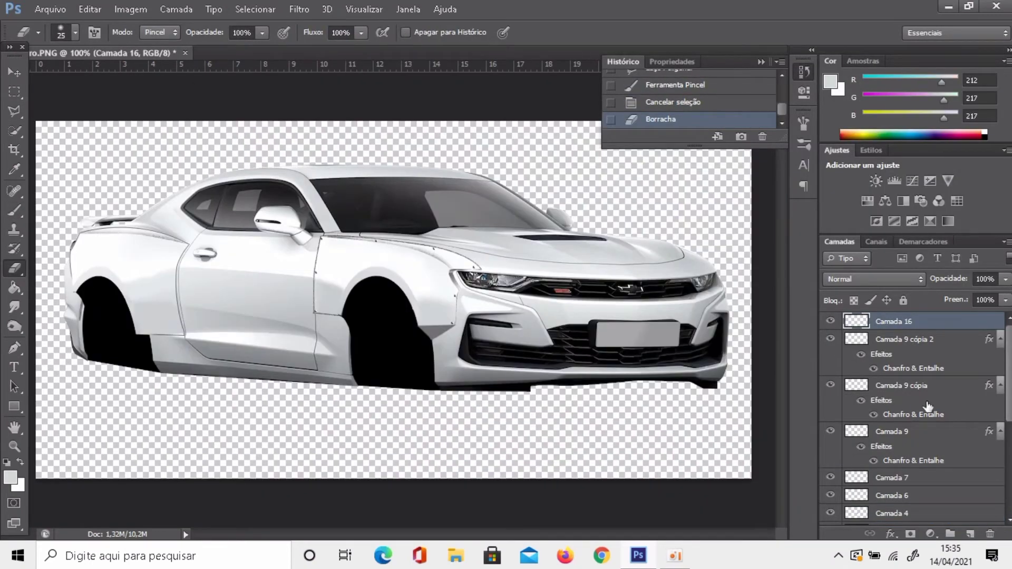
# Duplicate the rear flare outline, add a Color Overlay, then nudge and transform the copy
pyautogui.scroll(-5, 927, 406)
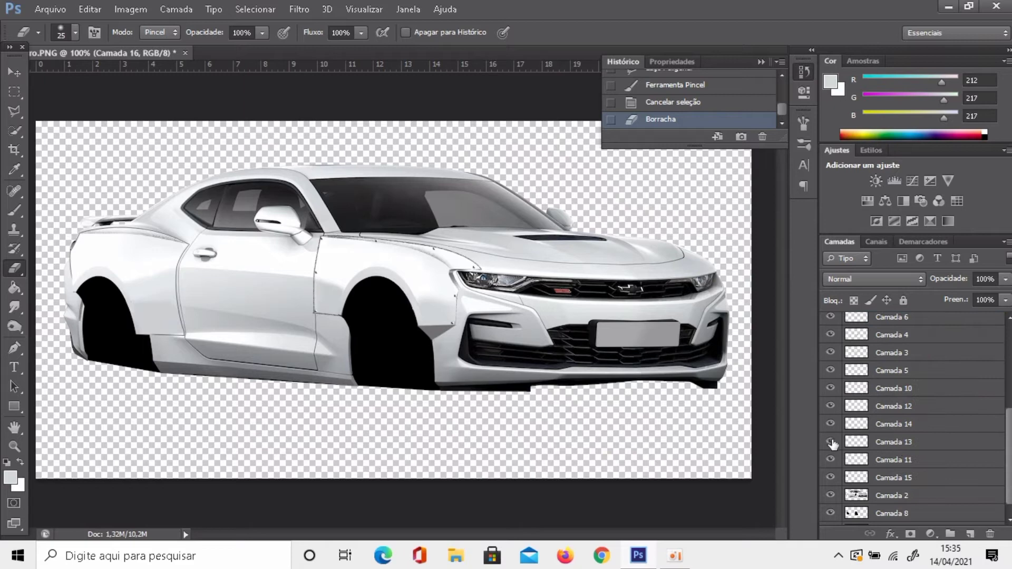
pyautogui.click(896, 405)
pyautogui.hotkey('ctrl', 'j')
pyautogui.doubleClick(911, 406)
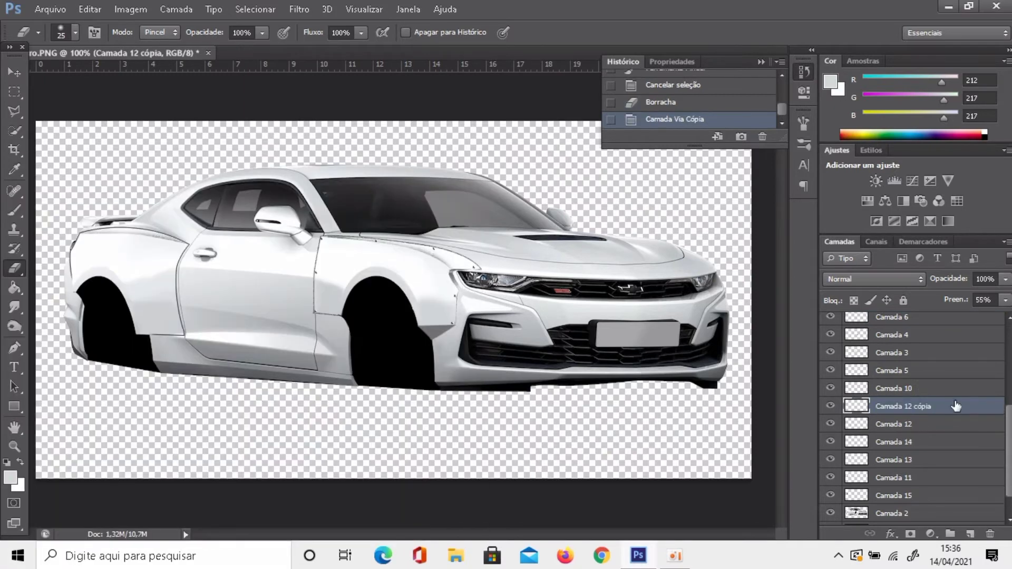
pyautogui.doubleClick(956, 406)
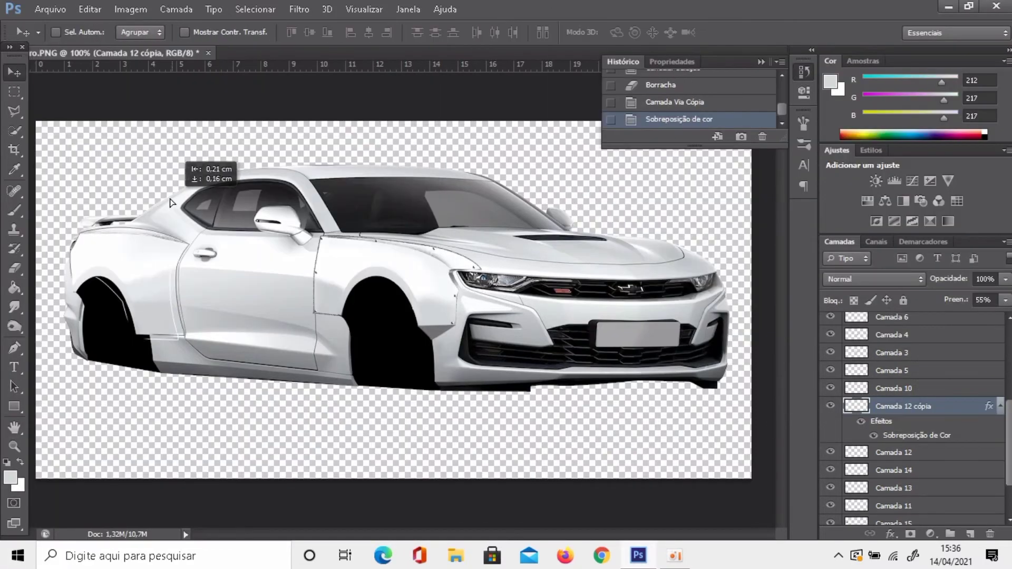
pyautogui.click(920, 406)
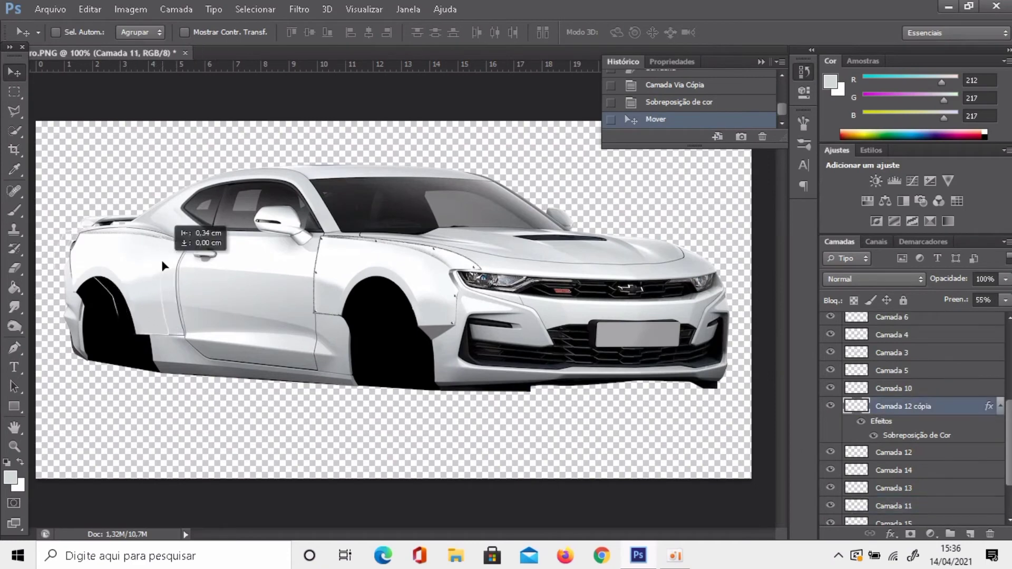
pyautogui.moveTo(161, 260); pyautogui.dragTo(173, 259)
pyautogui.hotkey('ctrl', 't')
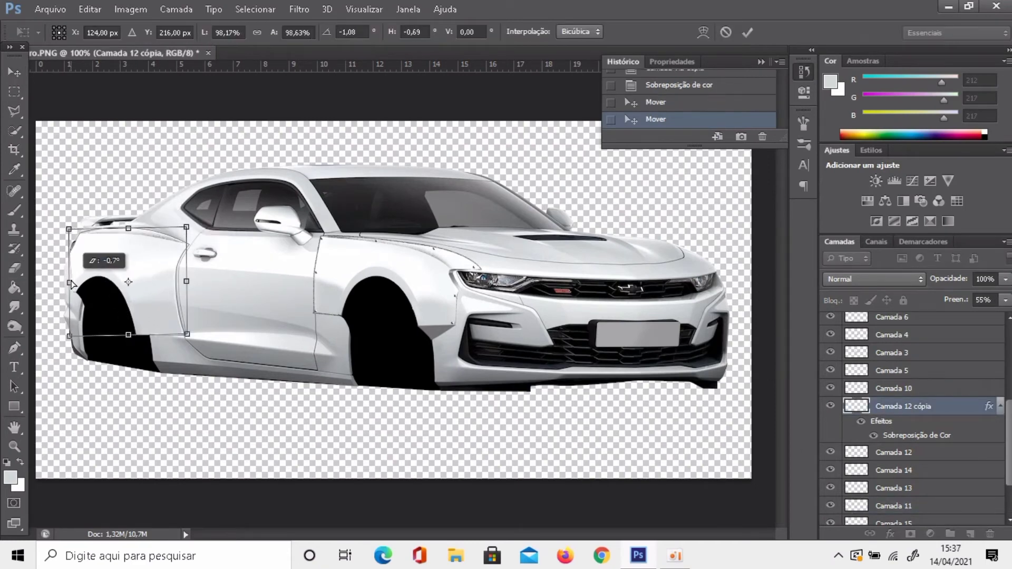
pyautogui.press('Return')
# On a new layer, shade the sill below the rear door with soft black brush
pyautogui.scroll(3, 969, 397)
pyautogui.hotkey('ctrl', 'shift', 'alt', 'n')
pyautogui.press('l')
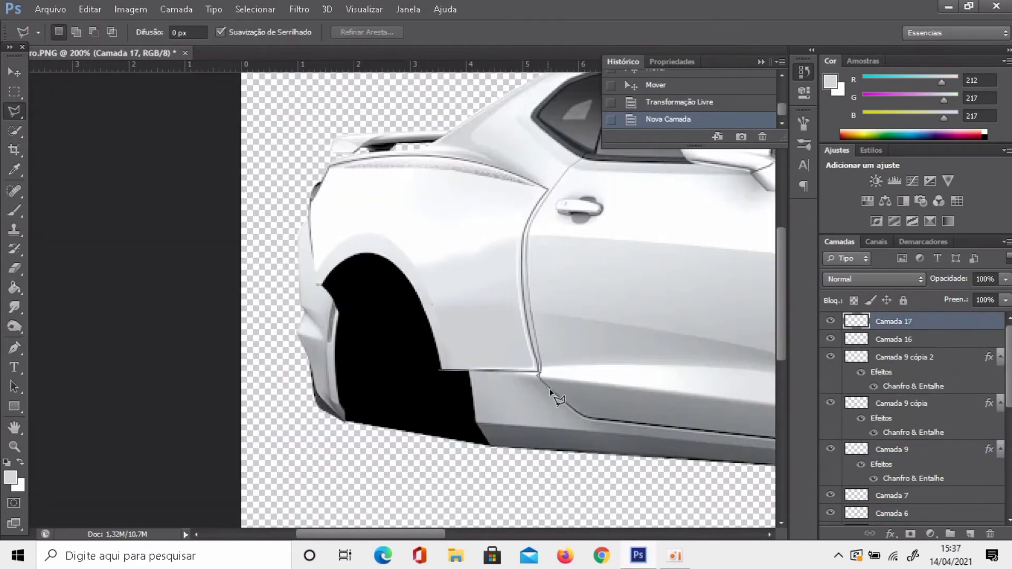
pyautogui.click(538, 372)
pyautogui.click(603, 430)
pyautogui.click(441, 371)
pyautogui.press('b')
pyautogui.press('d')
pyautogui.hotkey('ctrl', 'z')
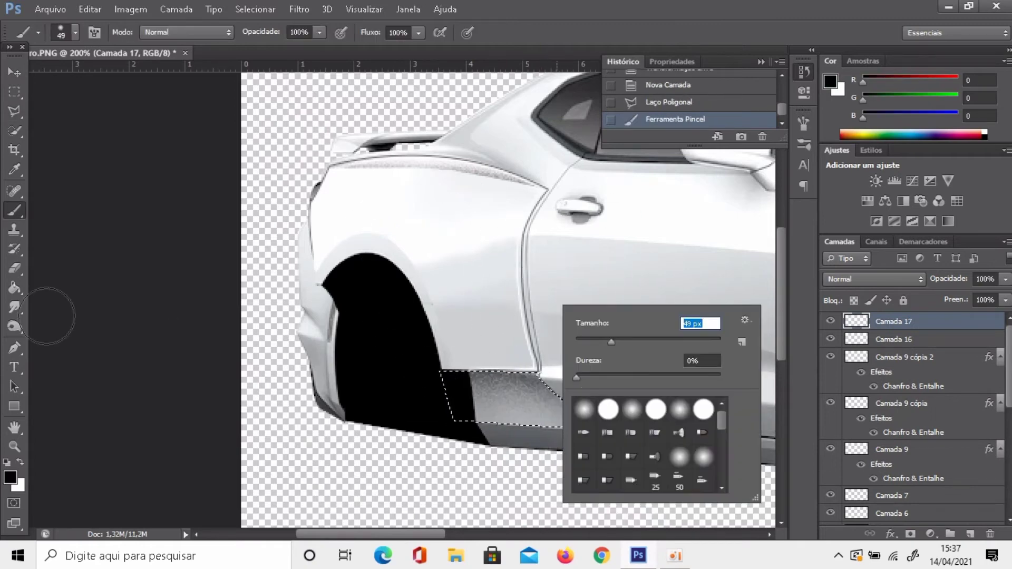
pyautogui.moveTo(554, 354); pyautogui.dragTo(475, 393)
pyautogui.hotkey('ctrl', 'd')
# Lower the sill shading layer's fill to 56%
pyautogui.hotkey('ctrl', '-')
pyautogui.moveTo(1005, 300); pyautogui.dragTo(972, 319)
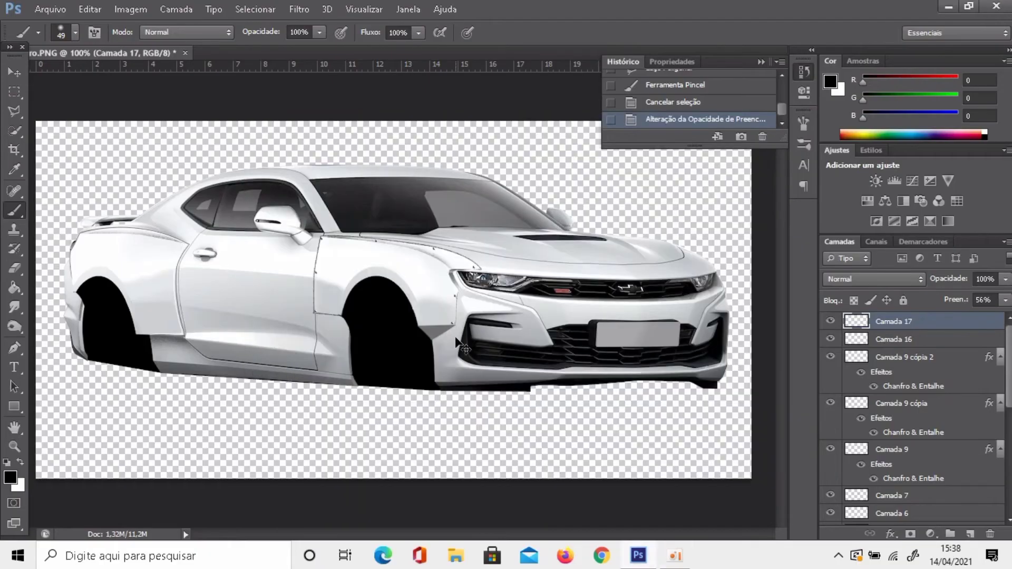
pyautogui.hotkey('ctrl', '+')
pyautogui.hotkey('ctrl', '+')
pyautogui.scroll(-3, 912, 422)
# Duplicate the front flare outline with a red Color Overlay and drag an offset copy
pyautogui.click(953, 427)
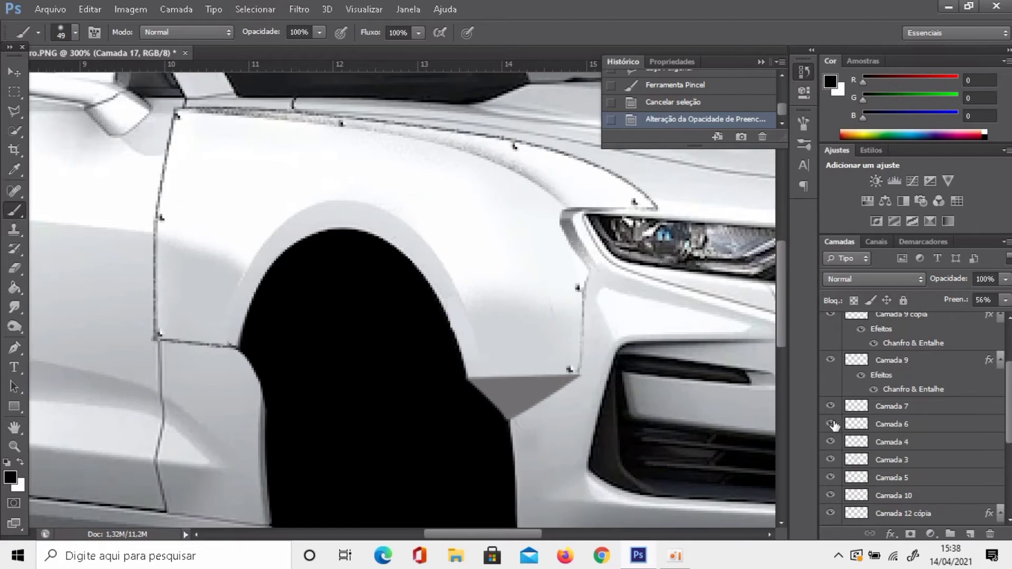
pyautogui.hotkey('ctrl', 'j')
pyautogui.doubleClick(833, 411)
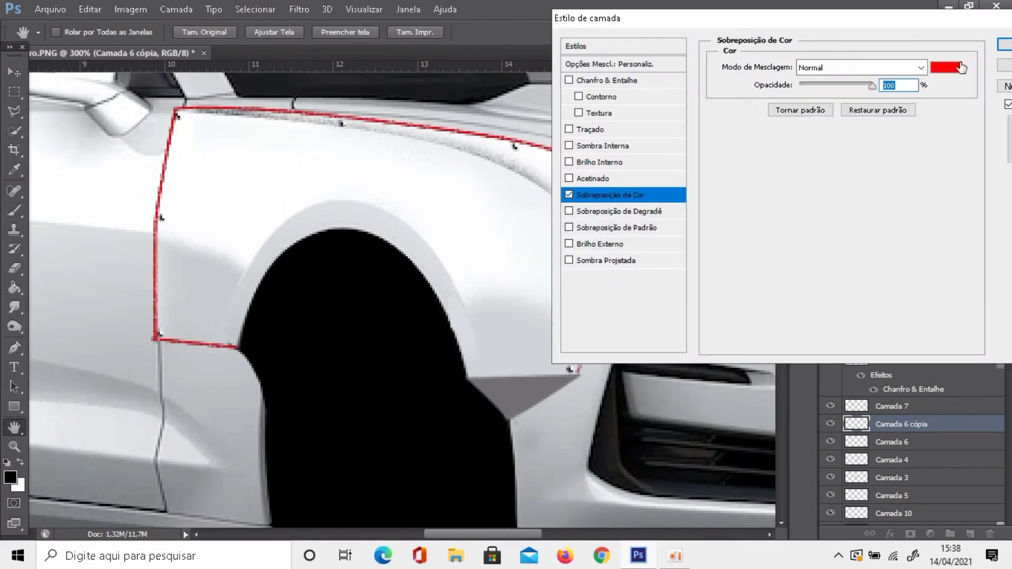
pyautogui.press('Return')
pyautogui.press('v')
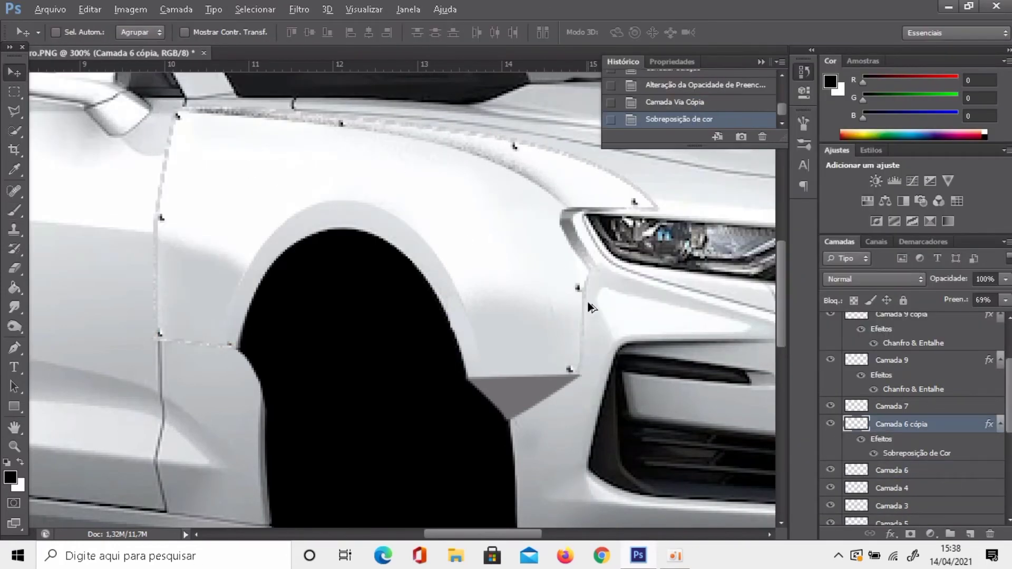
pyautogui.moveTo(577, 274); pyautogui.dragTo(581, 276)
# Hide the overlay, shift and transform the new copy, and erase the dark arch patch
pyautogui.click(874, 499)
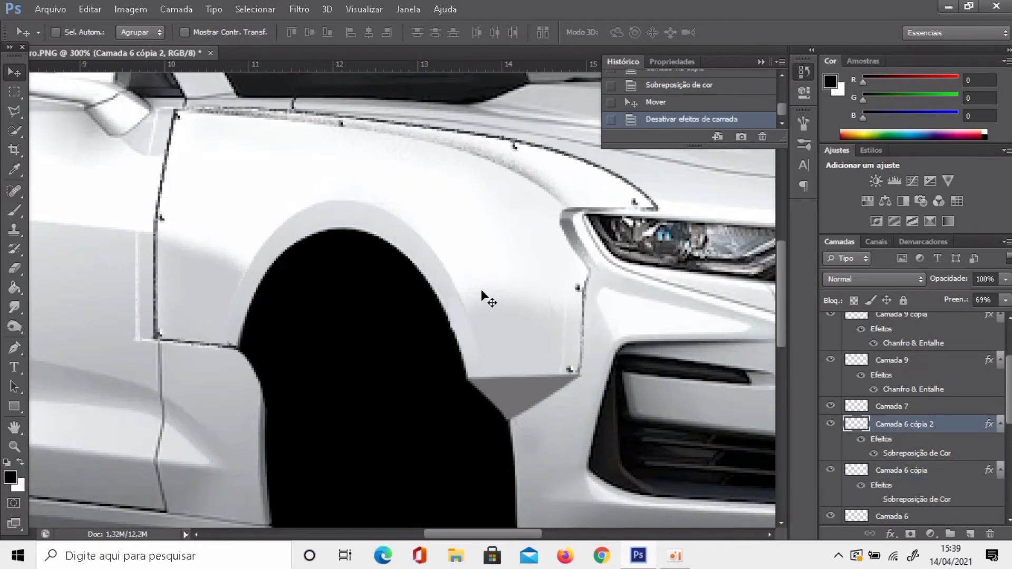
pyautogui.moveTo(613, 287); pyautogui.dragTo(577, 308)
pyautogui.hotkey('ctrl', 't')
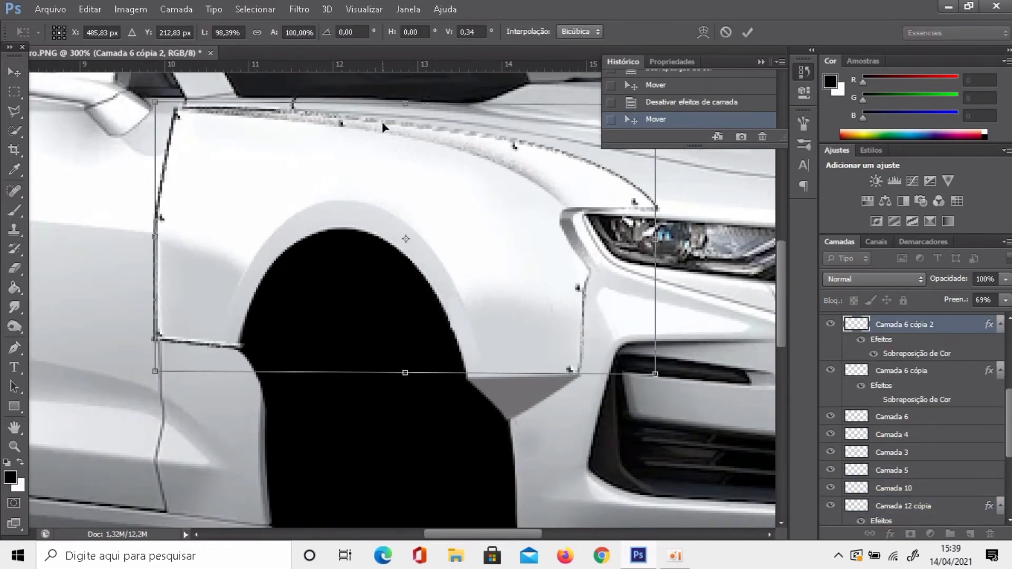
pyautogui.press('Return')
pyautogui.press('e')
pyautogui.click(251, 344)
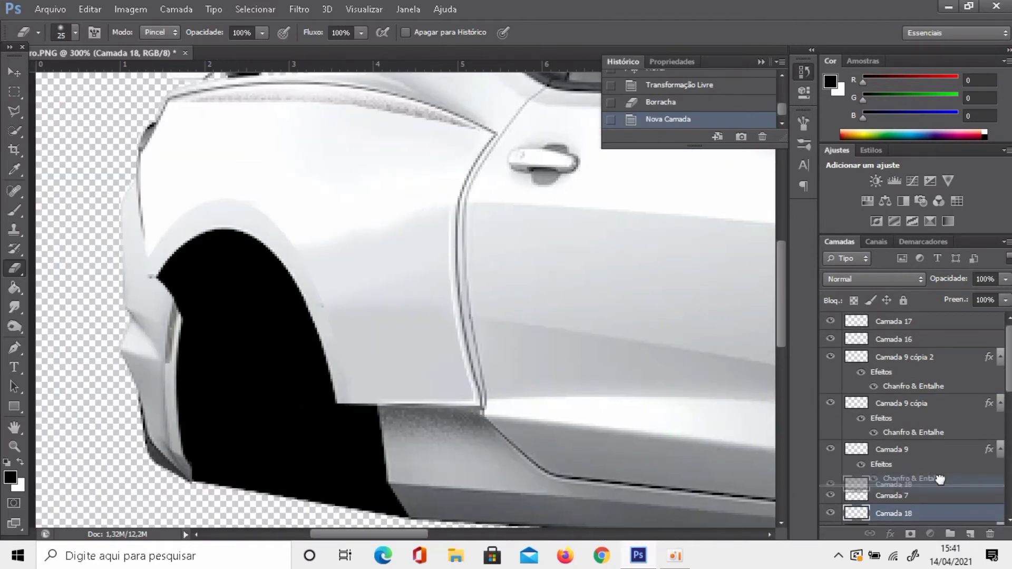
# Merge the two copied flare layers, then undo the merge
pyautogui.click(921, 380)
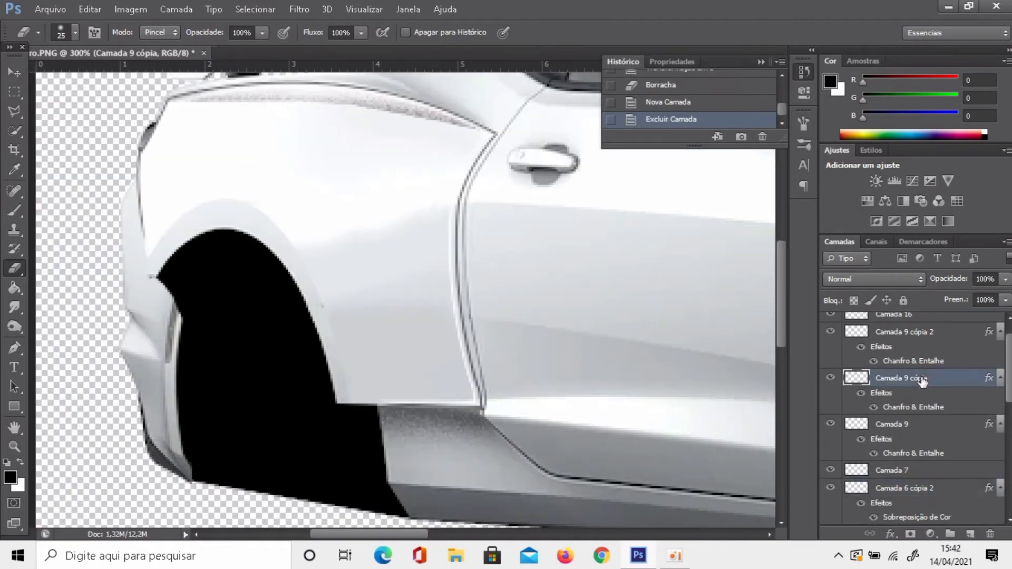
pyautogui.keyDown('ctrl'); pyautogui.click(916, 333); pyautogui.keyUp('ctrl')
pyautogui.rightClick(916, 333)
pyautogui.click(606, 443)
pyautogui.press('b')
pyautogui.hotkey('ctrl', 'z')
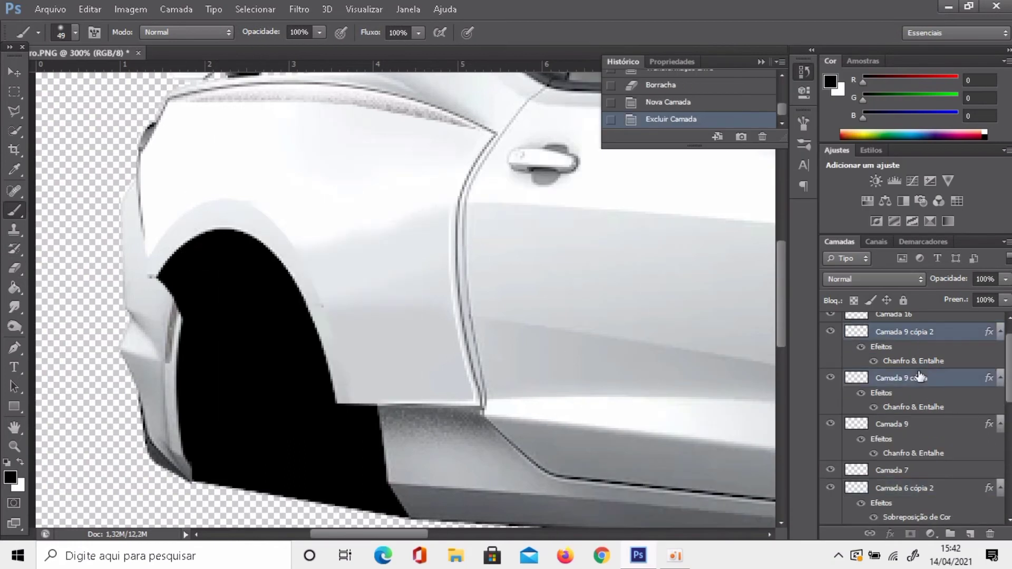
# Set a tiny rivet-sized brush and paint a rivet dot on layer Camada 9 cópia 2
pyautogui.keyDown('ctrl'); pyautogui.click(919, 375); pyautogui.keyUp('ctrl')
pyautogui.rightClick(545, 263)
pyautogui.click(468, 395)
pyautogui.hotkey('ctrl', 'z')
pyautogui.rightClick(561, 344)
pyautogui.hotkey('ctrl', 'z')
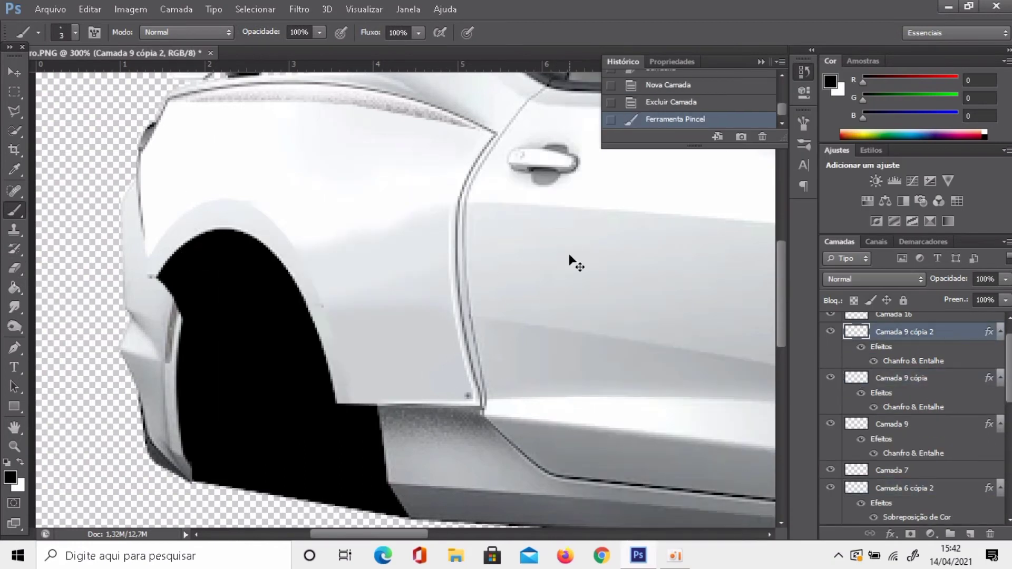
pyautogui.click(926, 327)
# Give the rivets a Bevel & Emboss style and dot more rivets along the flare edge
pyautogui.doubleClick(926, 328)
pyautogui.click(592, 79)
pyautogui.click(926, 41)
pyautogui.click(445, 276)
pyautogui.click(464, 396)
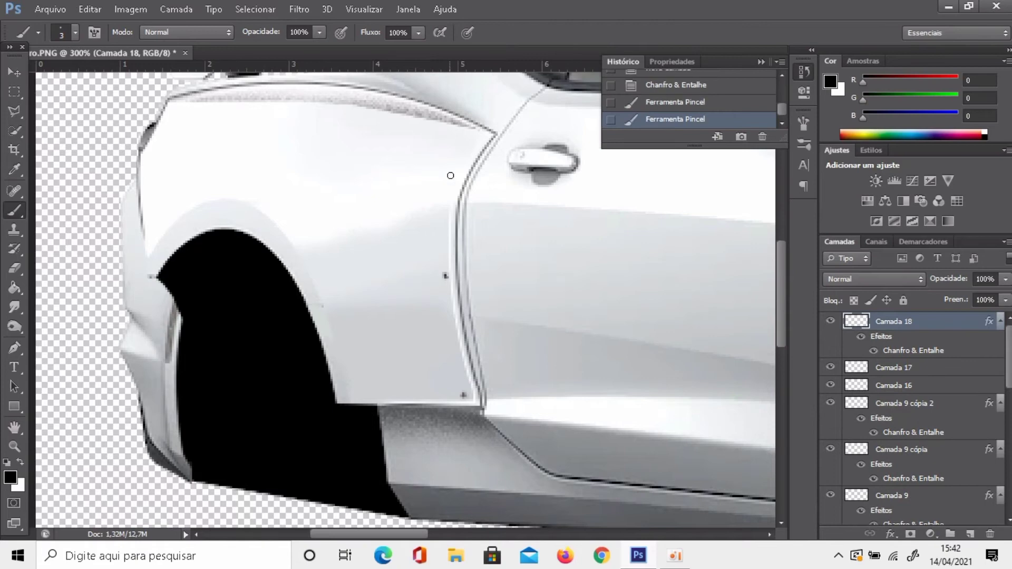
# Erase stray paint around the rivets and duplicate the rivet layer for the other flare
pyautogui.press('e')
pyautogui.click(148, 234)
pyautogui.rightClick(185, 230)
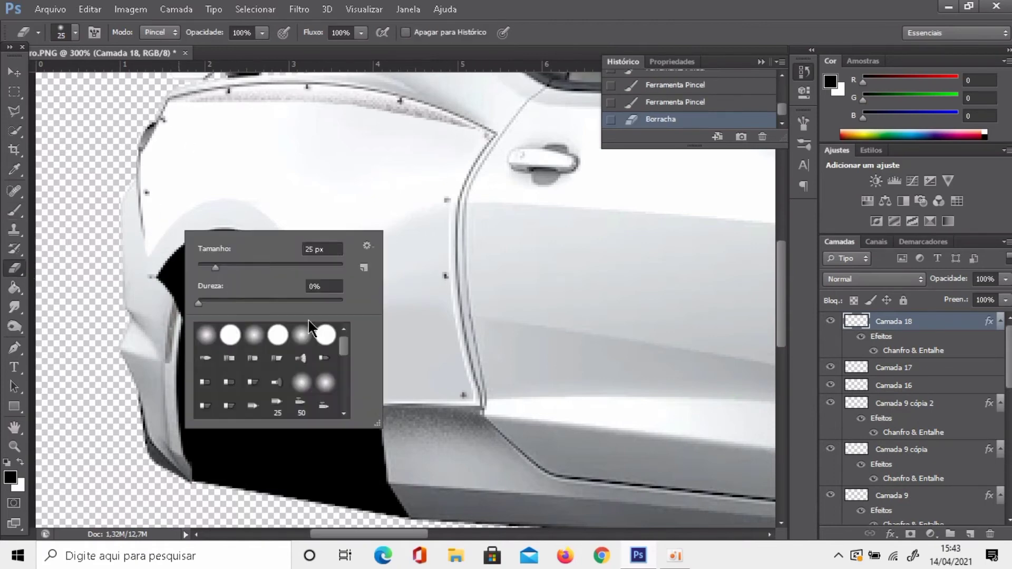
pyautogui.click(580, 215)
pyautogui.hotkey('ctrl', 'j')
pyautogui.hotkey('ctrl', '1')
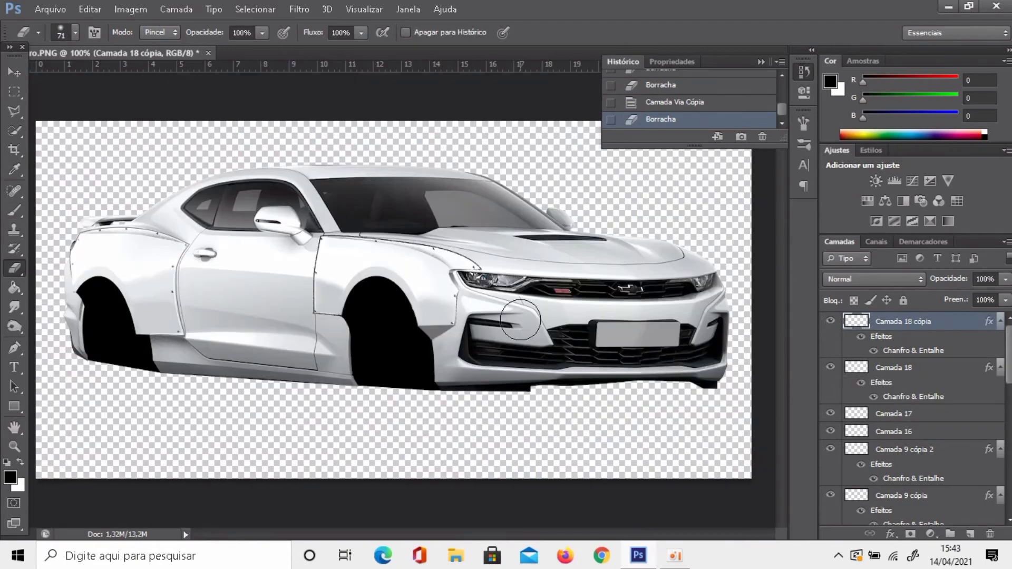
pyautogui.hotkey('ctrl', '+')
pyautogui.hotkey('ctrl', '+')
# Erase a see-through patch into the windshield glass on layer Camada 2
pyautogui.scroll(5, 369, 264)
pyautogui.scroll(-5, 912, 421)
pyautogui.click(926, 479)
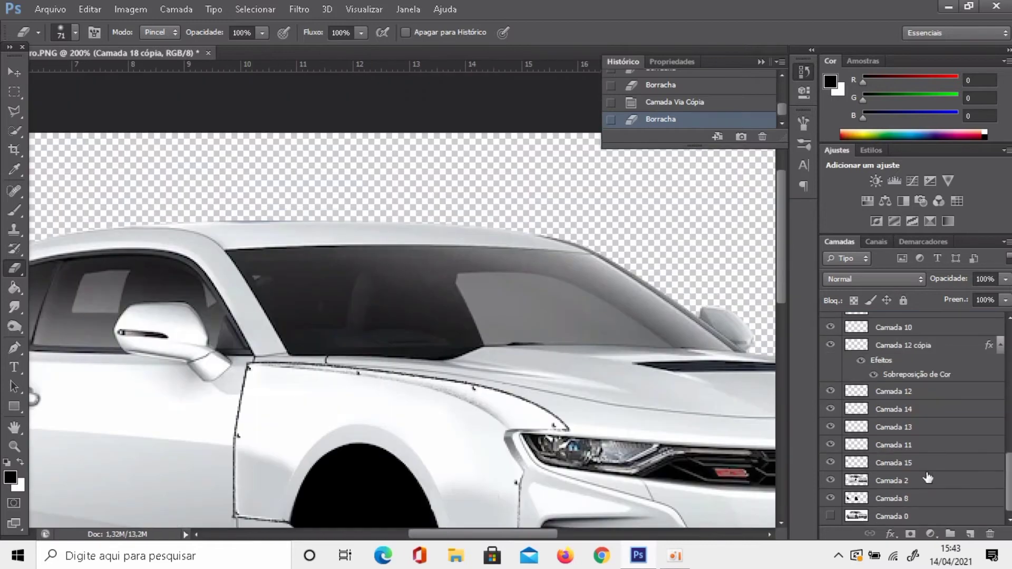
pyautogui.press('l')
pyautogui.doubleClick(422, 253)
pyautogui.press('e')
pyautogui.moveTo(369, 311); pyautogui.dragTo(653, 327)
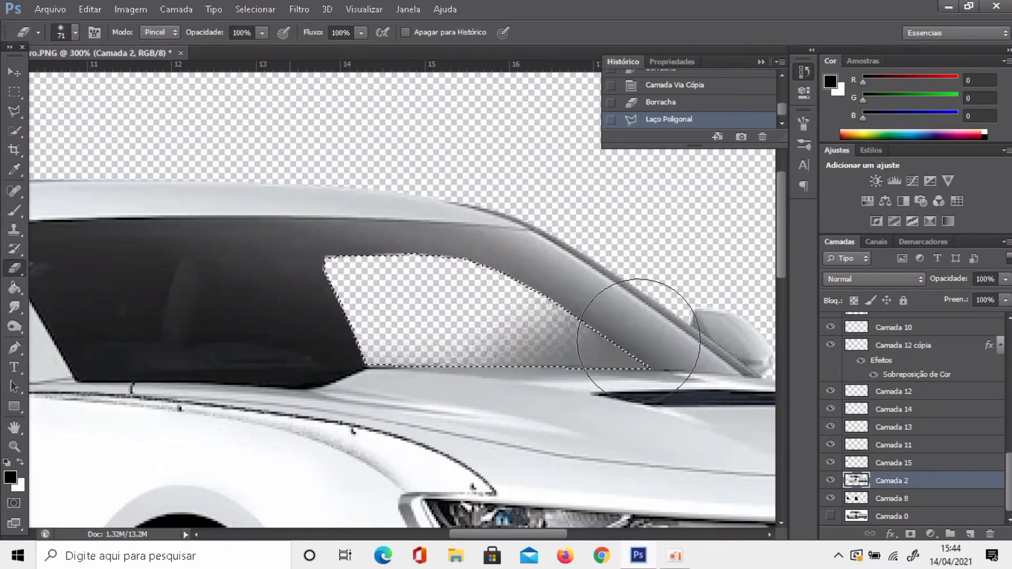
pyautogui.hotkey('ctrl', 'd')
# Clear two selected areas of the side window glass to transparency
pyautogui.hscroll(-10, 422, 316)
pyautogui.press('l')
pyautogui.doubleClick(232, 285)
pyautogui.press('Delete')
pyautogui.hotkey('ctrl', 'd')
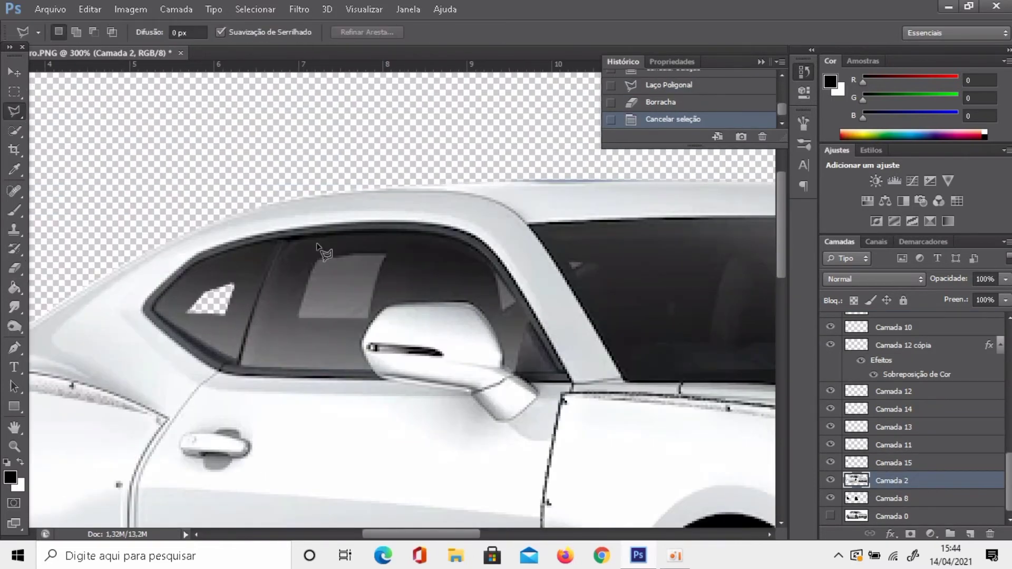
pyautogui.doubleClick(369, 320)
pyautogui.press('e')
pyautogui.moveTo(322, 311); pyautogui.dragTo(366, 253)
pyautogui.hotkey('ctrl', 'd')
pyautogui.press('l')
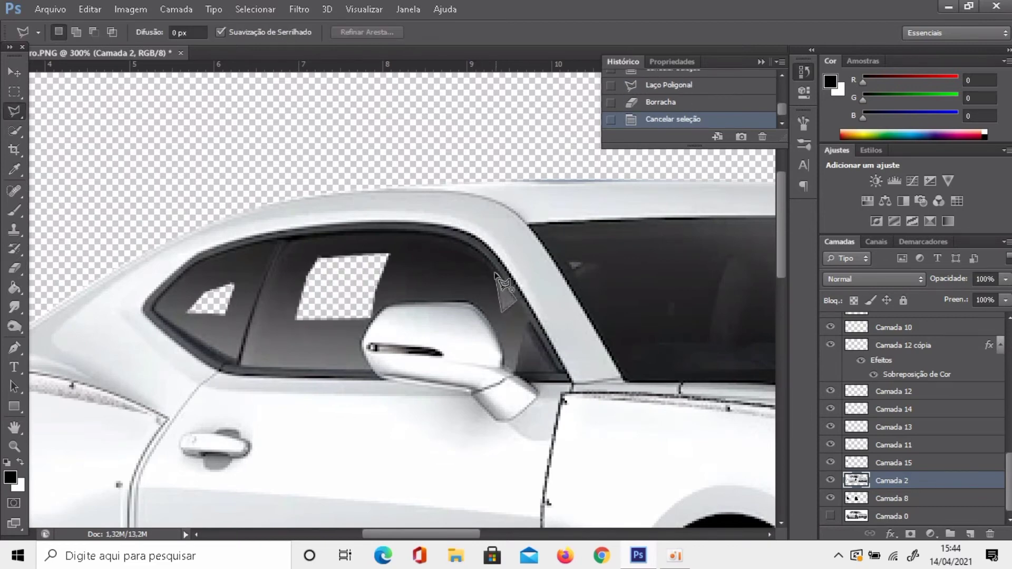
# Try cropping the canvas around the car, then cancel the crop
pyautogui.press('c')
pyautogui.hotkey('ctrl', '1')
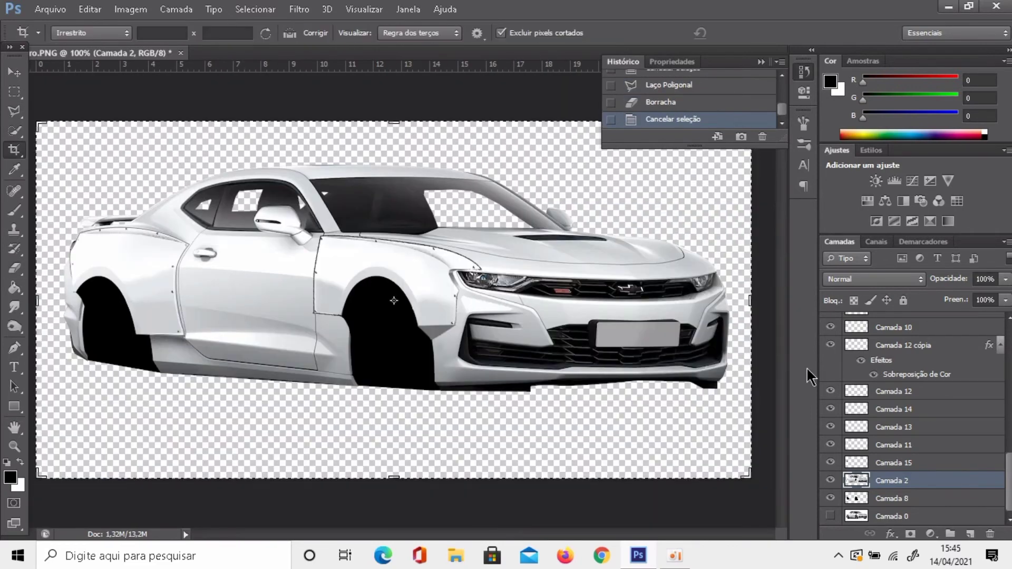
pyautogui.moveTo(686, 376); pyautogui.dragTo(580, 221)
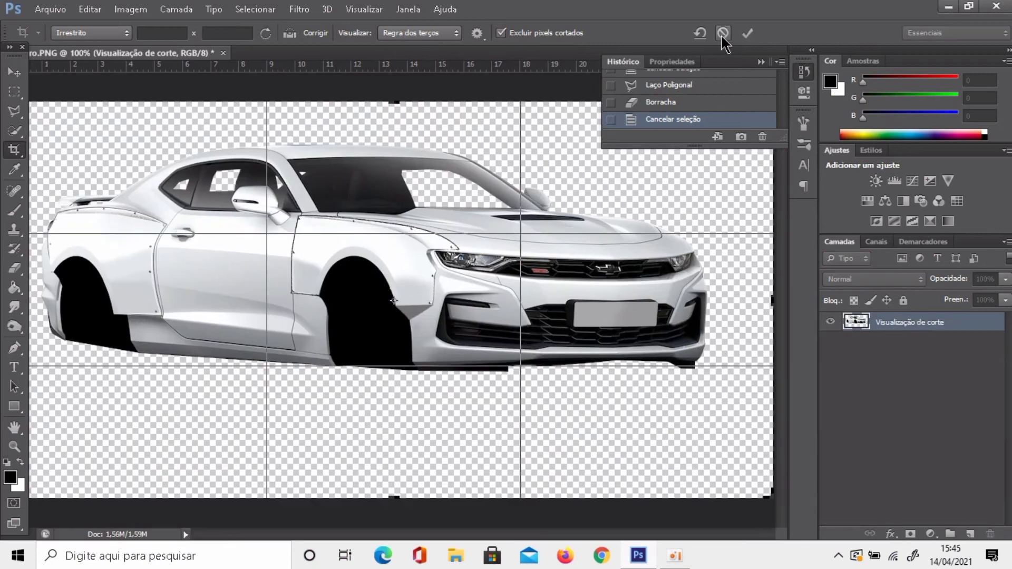
pyautogui.click(720, 34)
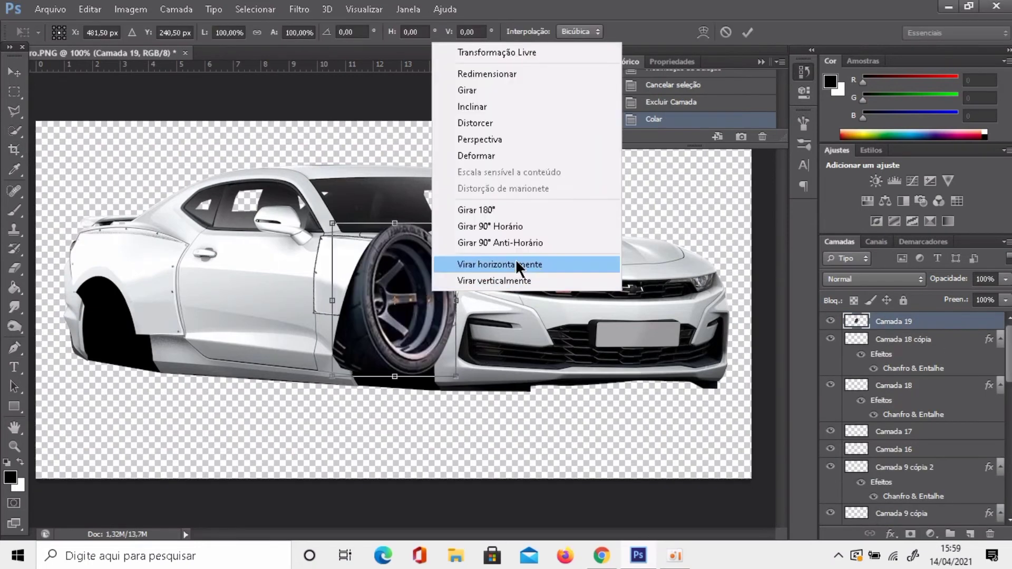
# Stretch and slant the pasted front wheel to fit its arch and commit
pyautogui.moveTo(426, 337); pyautogui.dragTo(431, 335)
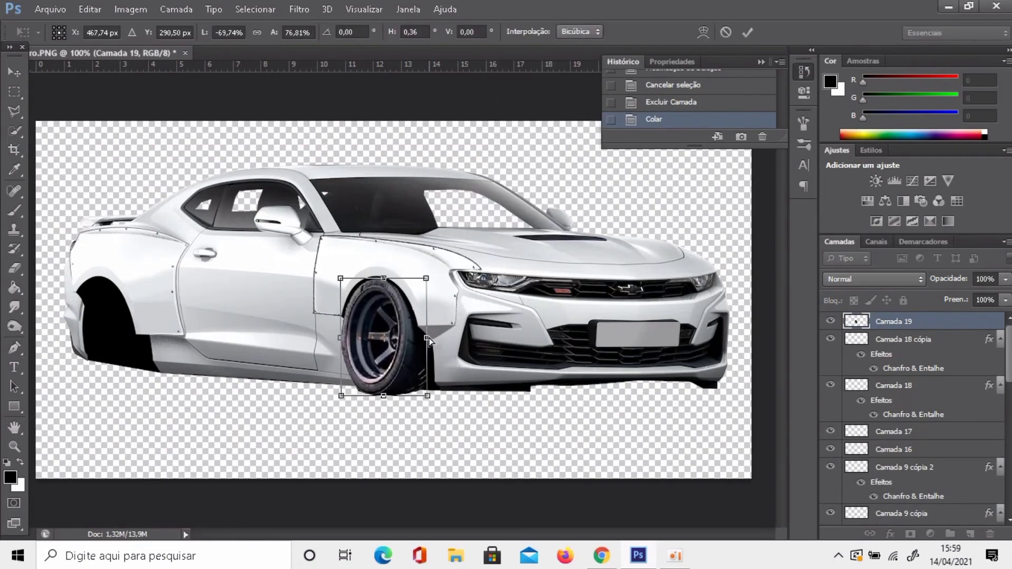
pyautogui.moveTo(384, 391); pyautogui.dragTo(385, 392)
pyautogui.press('Return')
pyautogui.press('e')
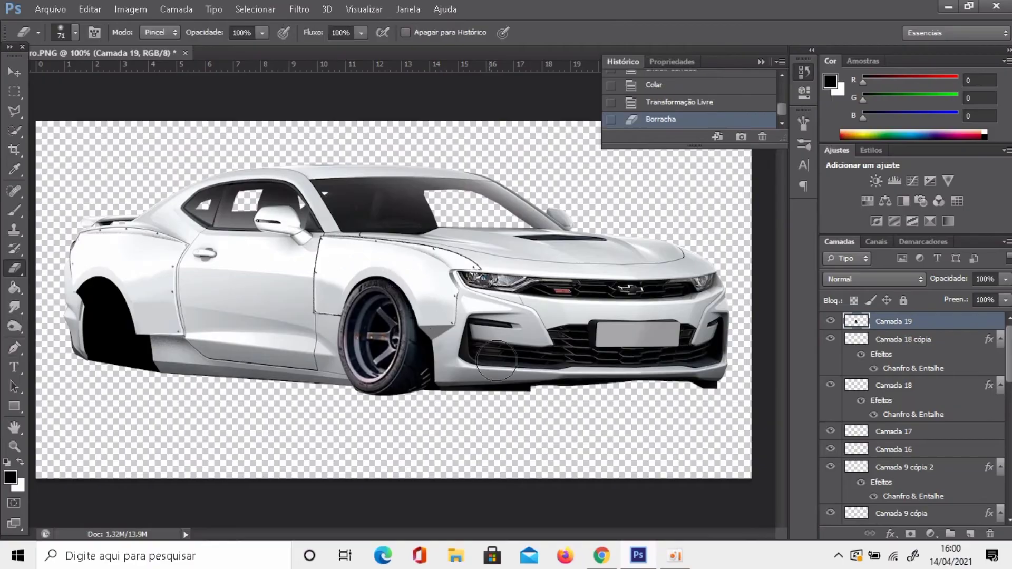
pyautogui.hotkey('ctrl', '+')
# Paste a second wheel, outline it, and scale and tilt it into the rear arch
pyautogui.hotkey('ctrl', 'v')
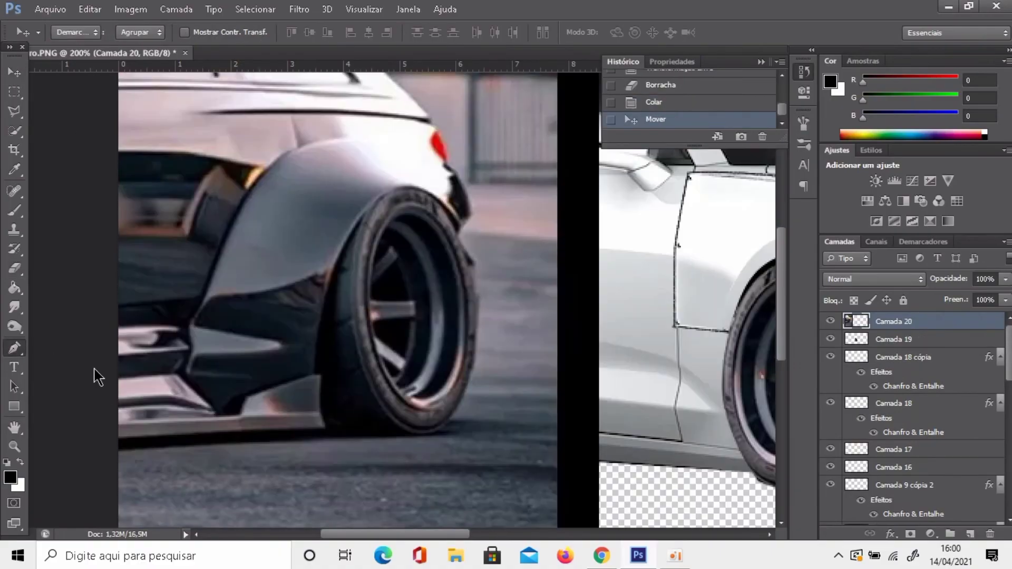
pyautogui.click(326, 437)
pyautogui.click(434, 436)
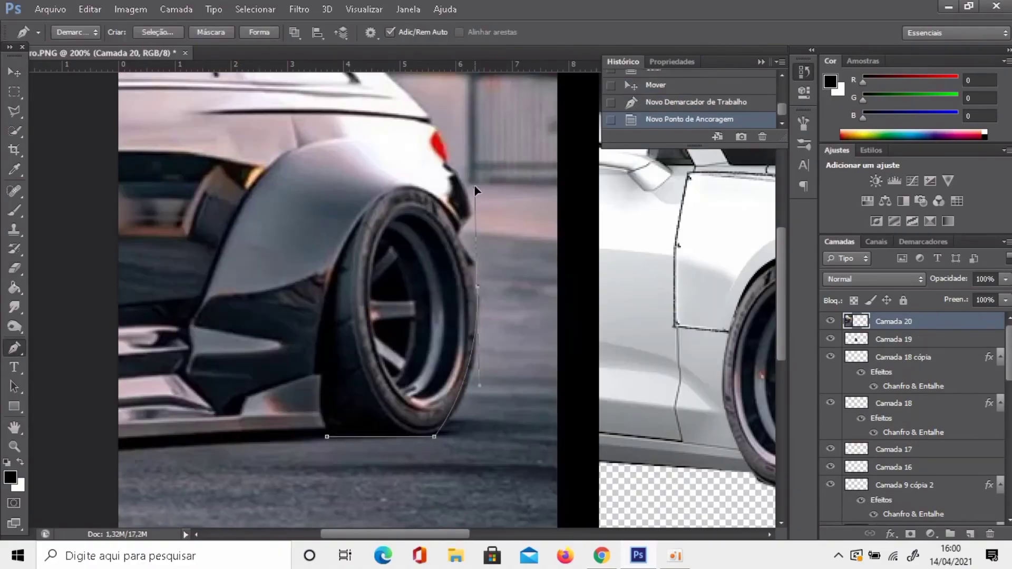
pyautogui.moveTo(478, 286); pyautogui.dragTo(476, 248)
pyautogui.click(470, 181)
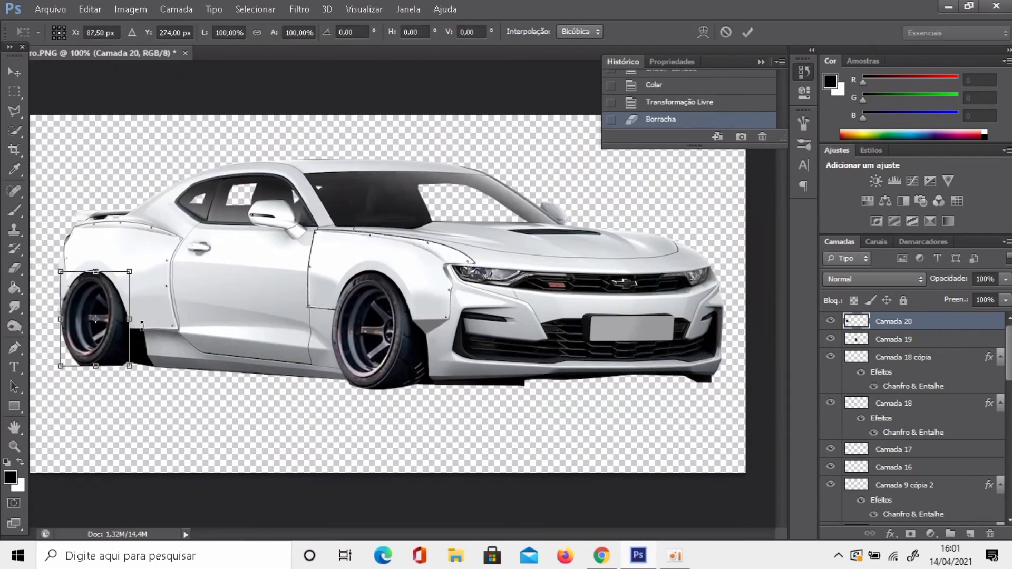
pyautogui.hotkey('ctrl', 't')
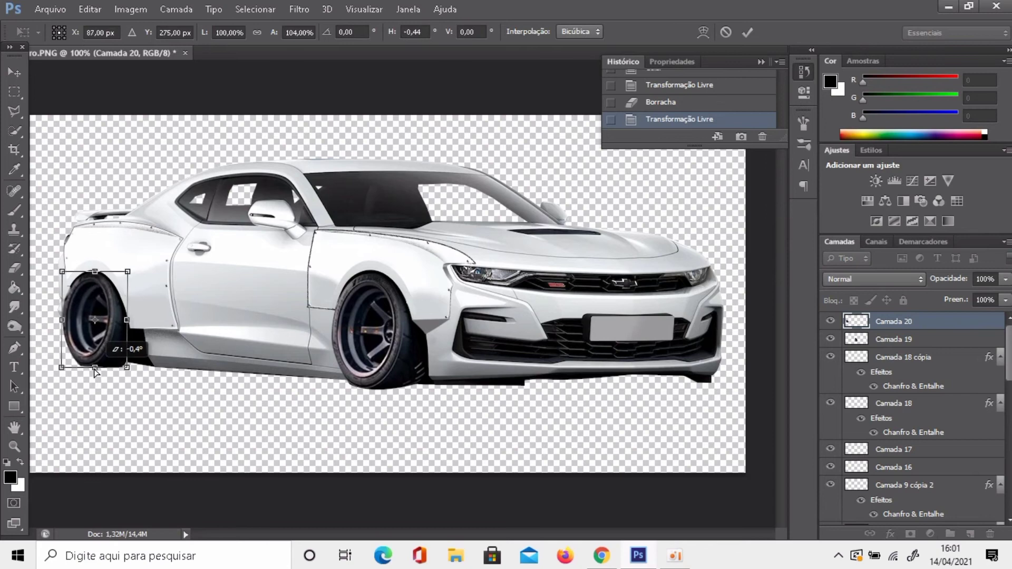
pyautogui.press('Return')
pyautogui.hotkey('ctrl', 't')
pyautogui.moveTo(164, 374); pyautogui.dragTo(153, 364)
pyautogui.press('Return')
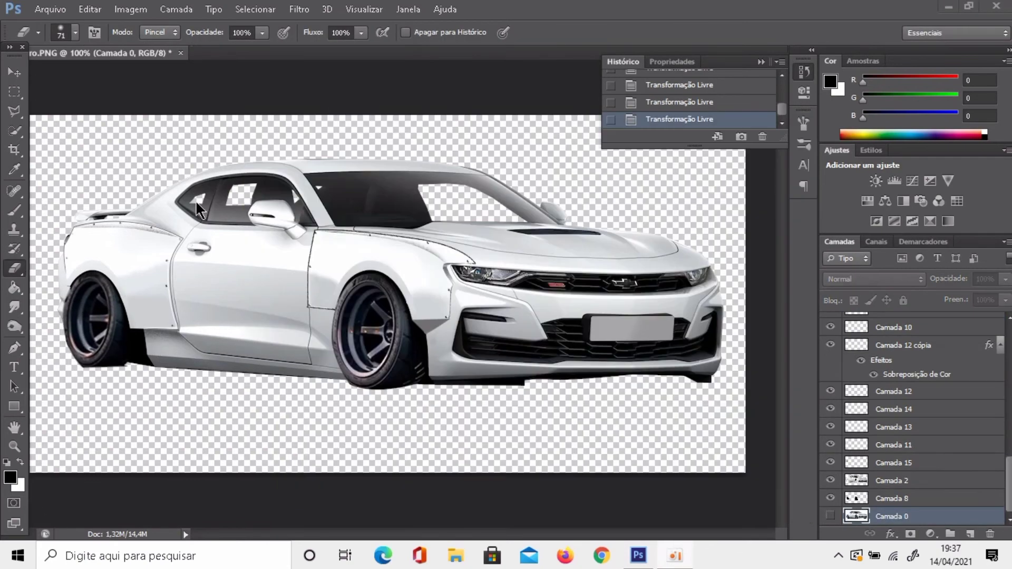
# Fill a new background layer with gray
pyautogui.press('g')
pyautogui.hotkey('ctrl', 'shift', 'alt', 'n')
pyautogui.click(118, 418)
# Refill the background and outline a polygonal shadow selection beneath the car
pyautogui.click(243, 414)
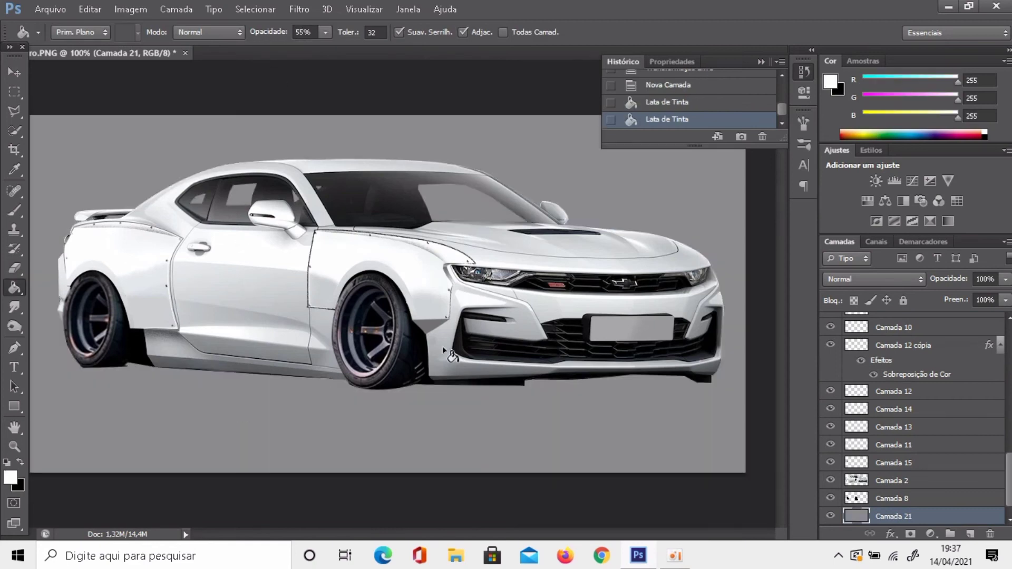
pyautogui.press('m')
pyautogui.moveTo(47, 342); pyautogui.dragTo(361, 389)
pyautogui.press('l')
pyautogui.click(135, 348)
pyautogui.click(46, 359)
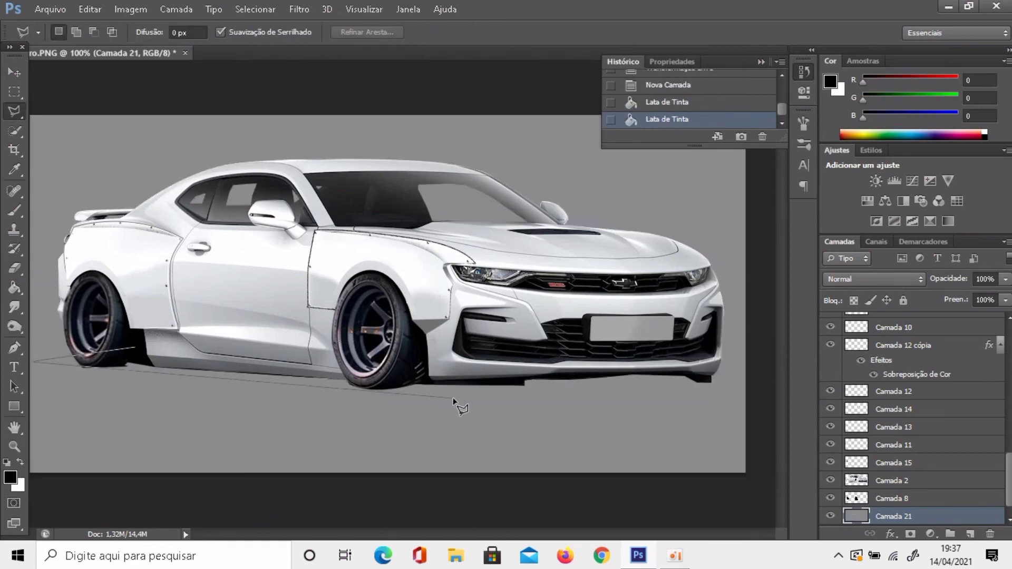
pyautogui.doubleClick(759, 380)
# Paint and skew a first black shadow attempt, then discard that painting step
pyautogui.press('b')
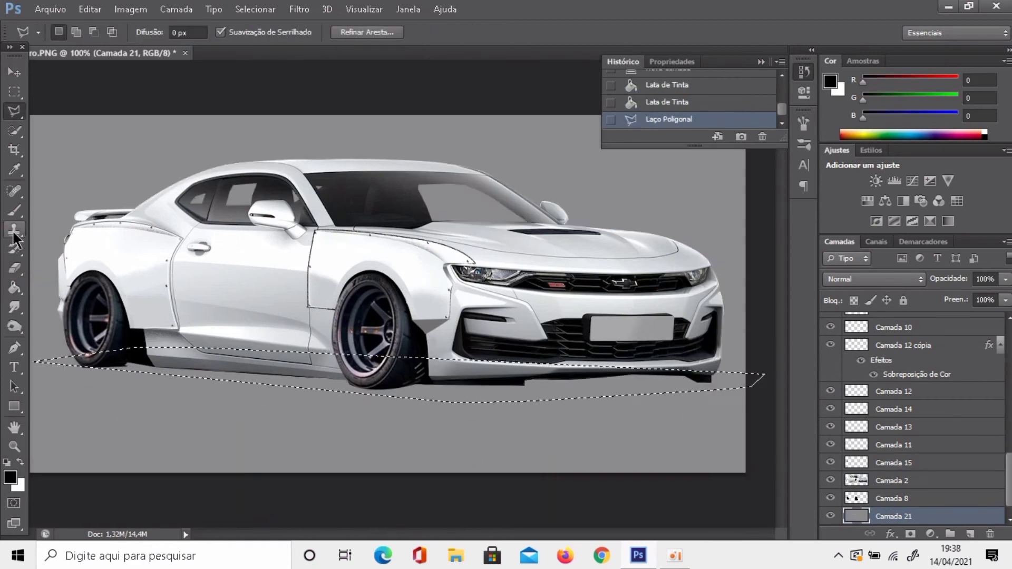
pyautogui.moveTo(106, 377); pyautogui.dragTo(519, 418)
pyautogui.hotkey('ctrl', 't')
pyautogui.moveTo(748, 347); pyautogui.dragTo(771, 344)
pyautogui.click(762, 137)
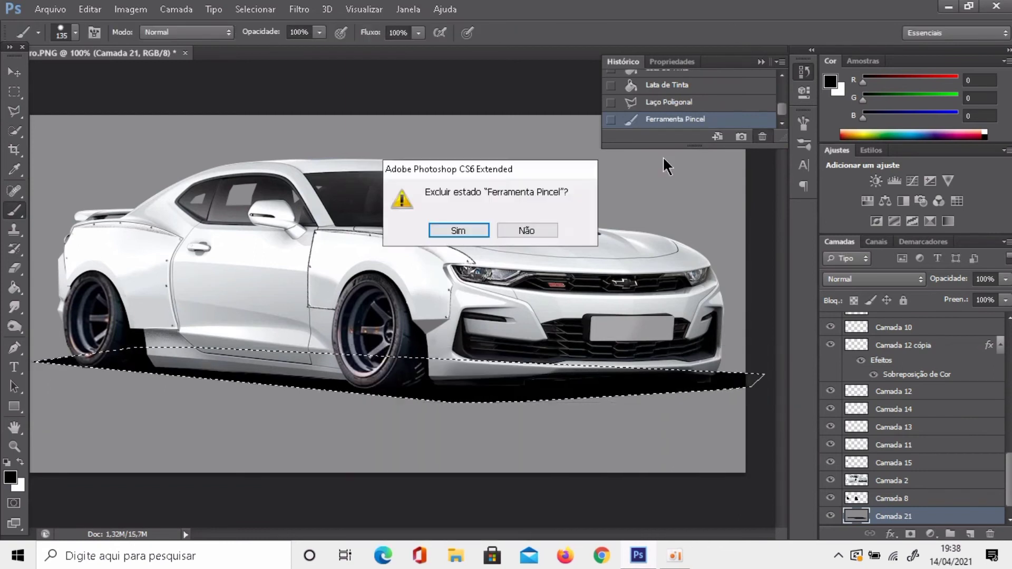
# On a new layer, paint the shadow selection black and skew it to follow the car
pyautogui.click(467, 228)
pyautogui.hotkey('ctrl', 'shift', 'alt', 'n')
pyautogui.moveTo(90, 418); pyautogui.dragTo(738, 380)
pyautogui.hotkey('ctrl', 't')
pyautogui.moveTo(761, 344); pyautogui.dragTo(787, 381)
pyautogui.press('Return')
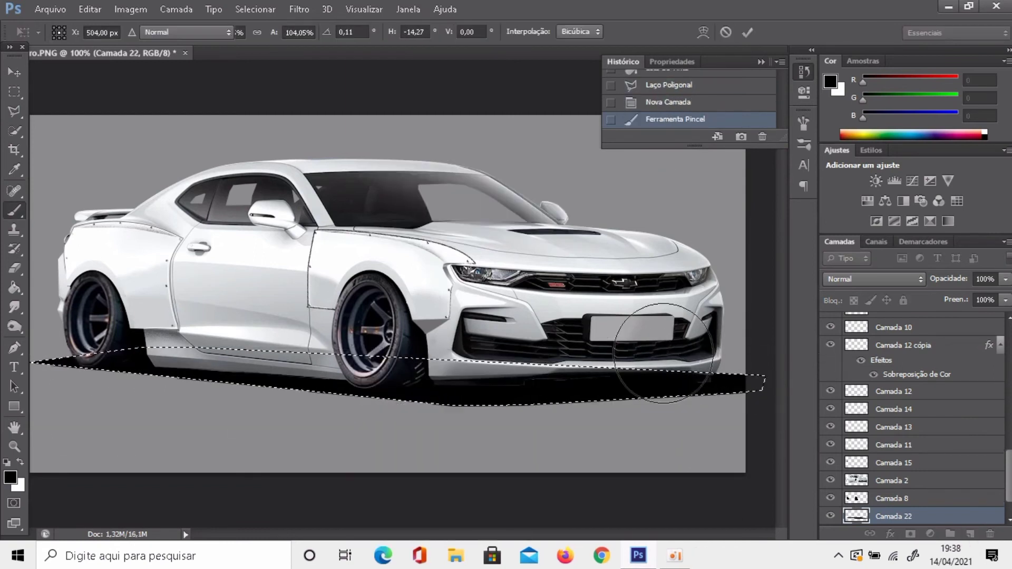
# Deselect and soften the shadow with a Gaussian Blur
pyautogui.hotkey('ctrl', 'd')
pyautogui.click(298, 9)
pyautogui.click(585, 300)
pyautogui.click(580, 130)
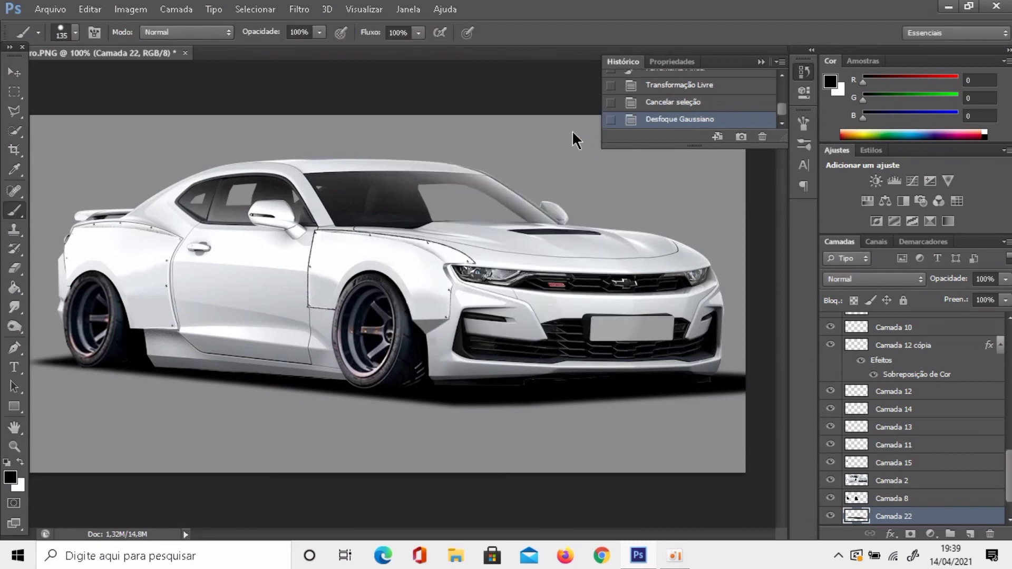
# Adjust the rear wheel layers Camada 20 and Camada 19, painting over a gap near the wheel
pyautogui.keyDown('ctrl'); pyautogui.click(295, 362); pyautogui.keyUp('ctrl')
pyautogui.hotkey('ctrl', 't')
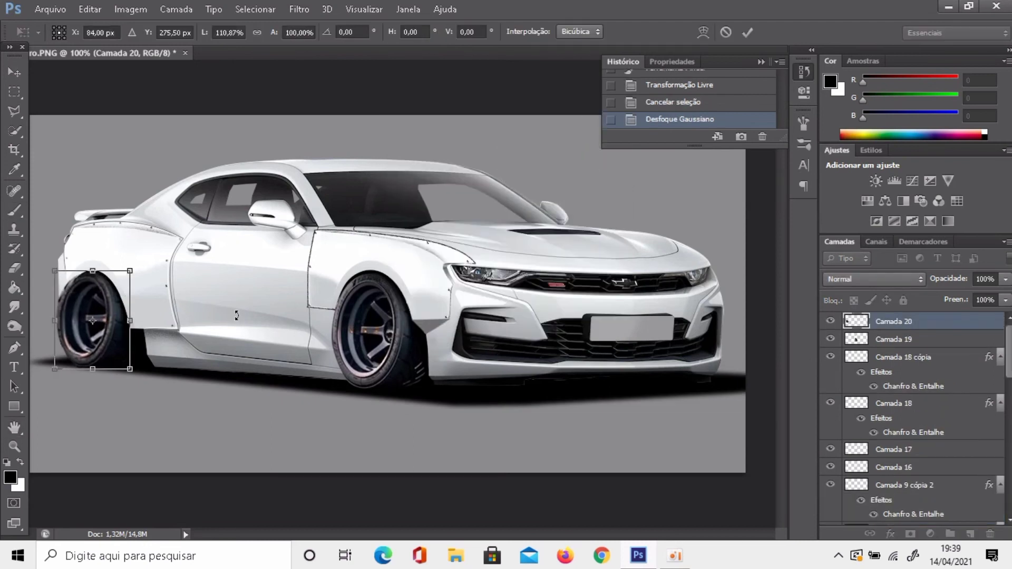
pyautogui.press('Return')
pyautogui.press('e')
pyautogui.hotkey('alt', '[')
pyautogui.click(14, 210)
pyautogui.moveTo(108, 279); pyautogui.dragTo(120, 289)
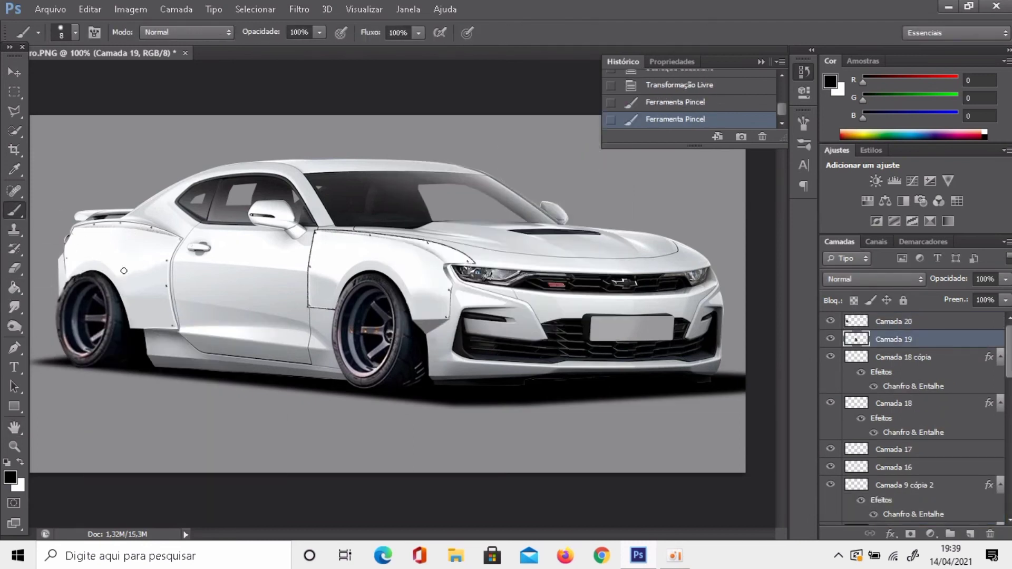
# Outline an area at the rear wheel arch with the Polygonal Lasso for erasing
pyautogui.press('l')
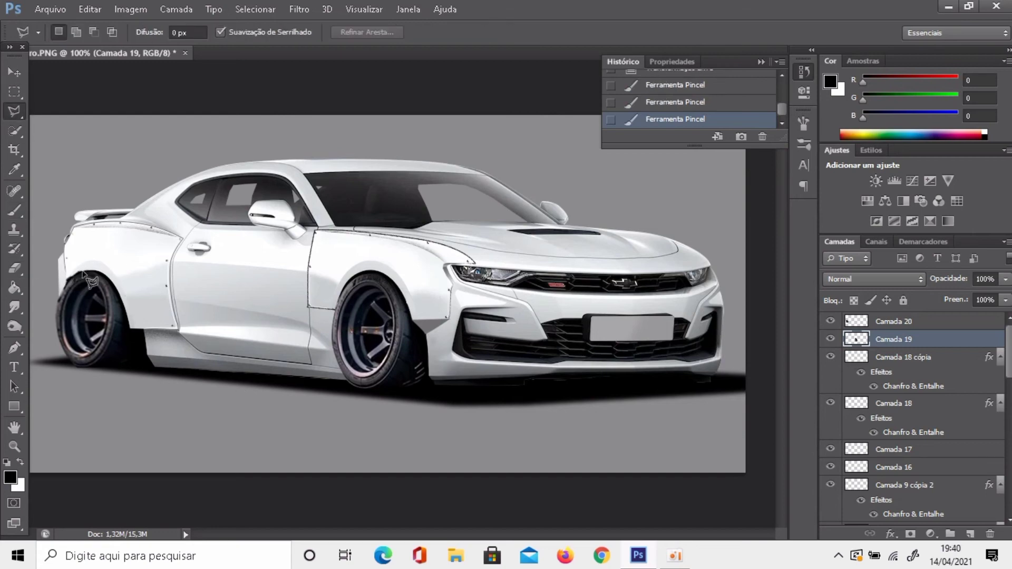
pyautogui.click(76, 271)
pyautogui.click(61, 272)
pyautogui.doubleClick(60, 287)
pyautogui.press('e')
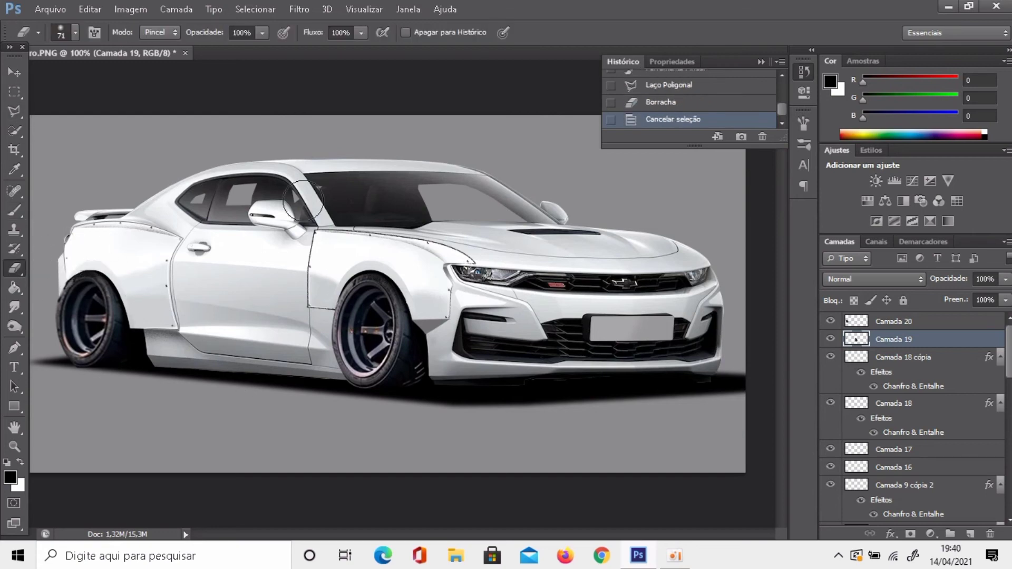